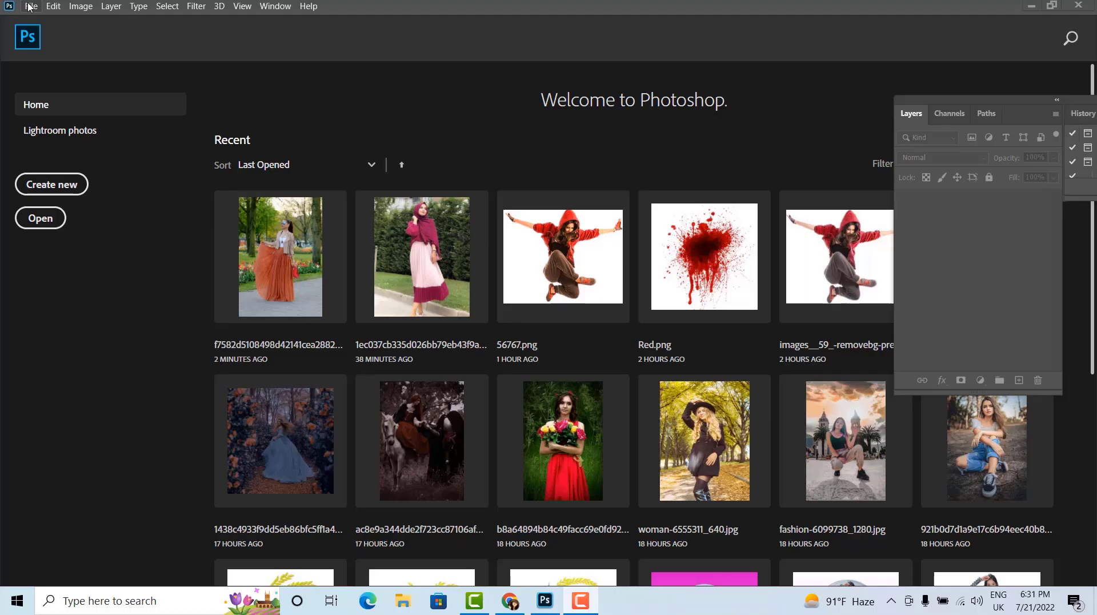
Step: Open the park photo of the woman in the orange skirt from Downloads
left_click(30, 7)
left_click(34, 30)
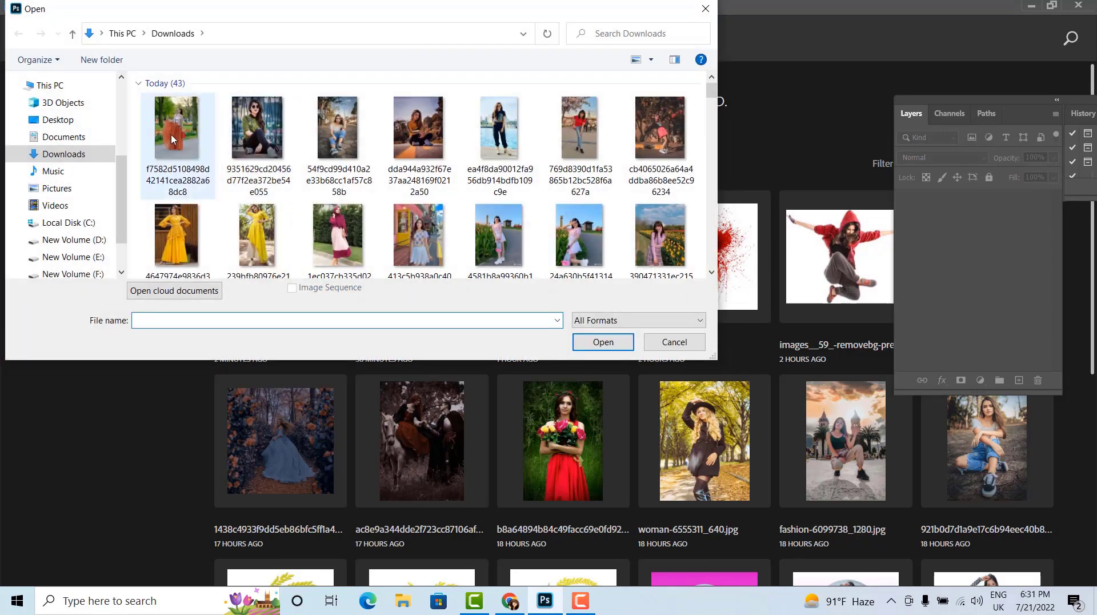
left_click(171, 139)
left_click(627, 344)
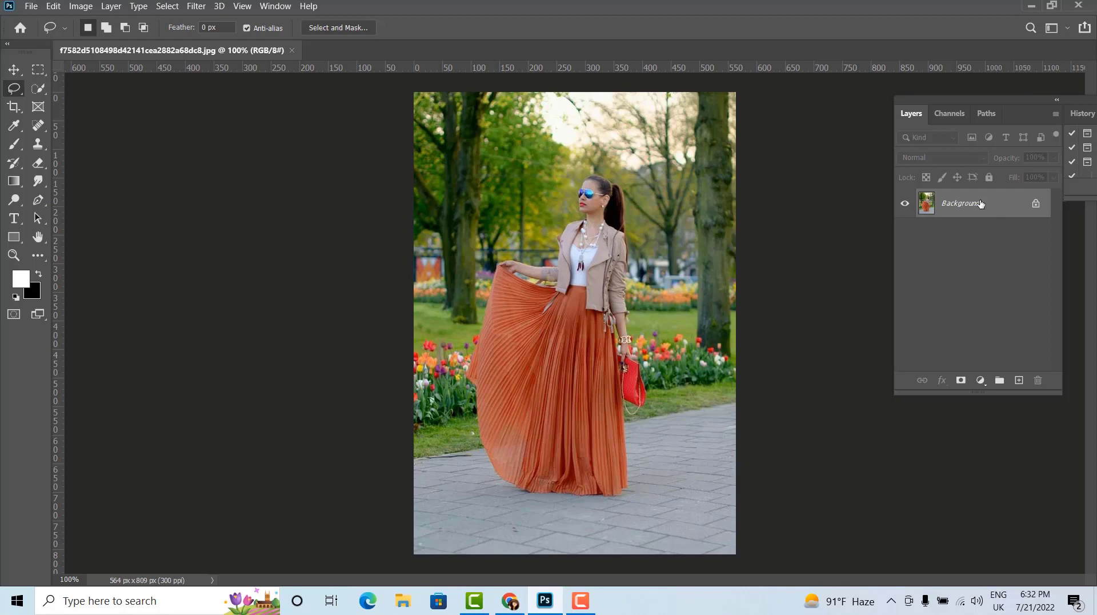
Step: Duplicate the photo onto a new Layer 1 with Ctrl+J
key("ctrl+j")
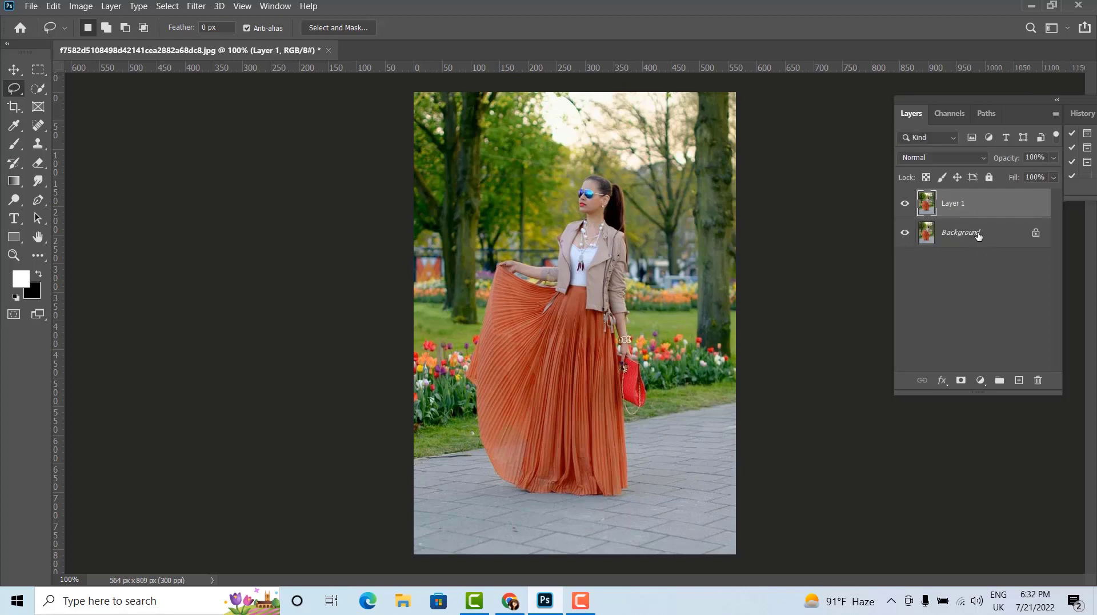
left_click(978, 236)
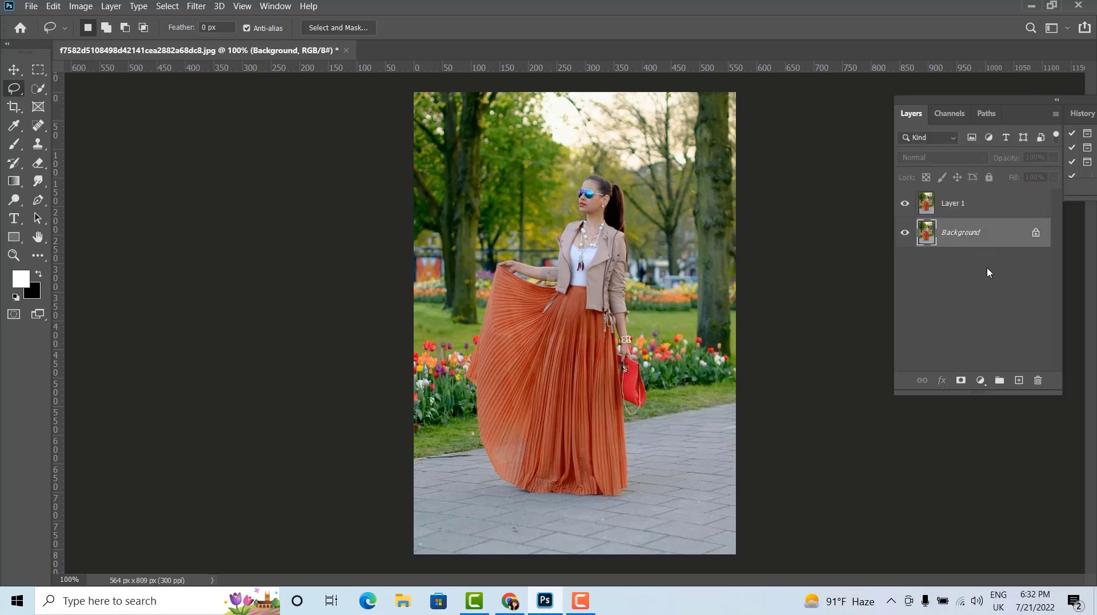
left_click(969, 212)
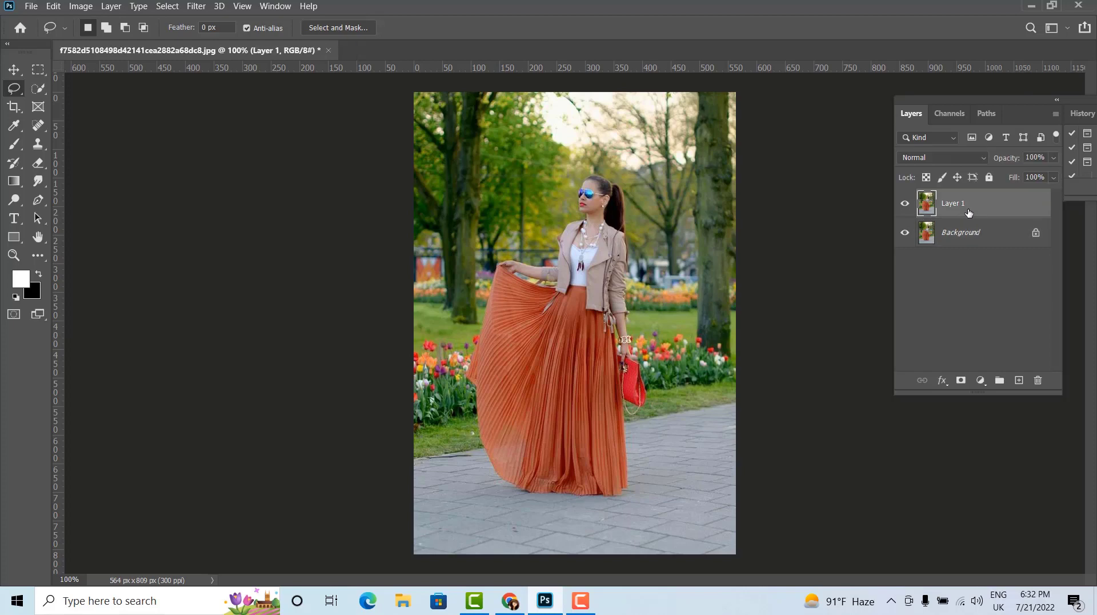
right_click(969, 213)
left_click(985, 220)
Step: Add a black Solid Color fill layer above Background, below Layer 1, and reselect Layer 1
left_click(970, 232)
left_click(980, 380)
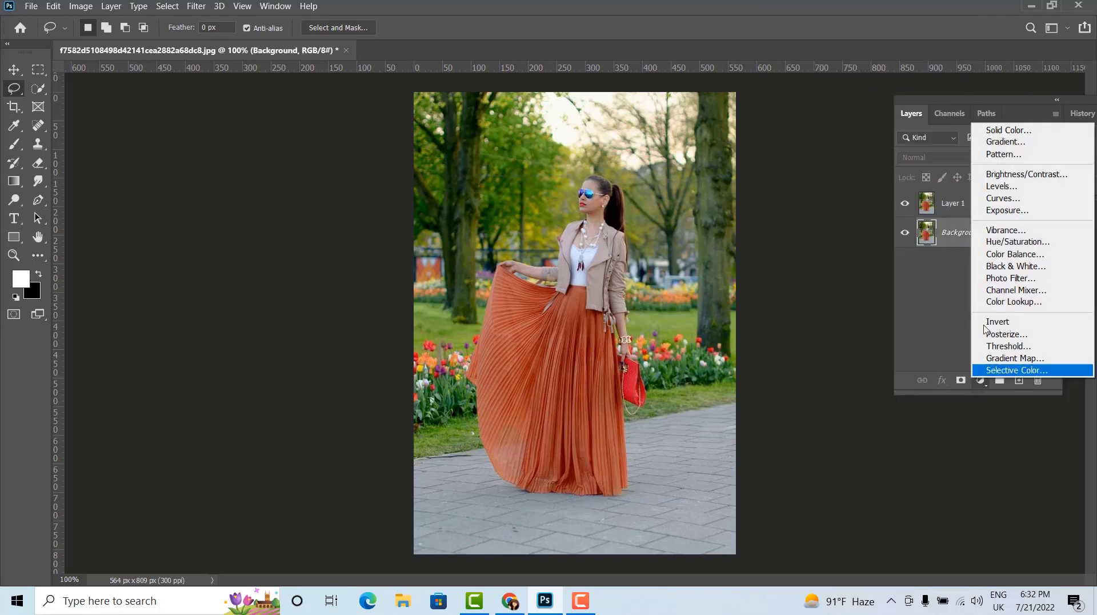
left_click(1003, 130)
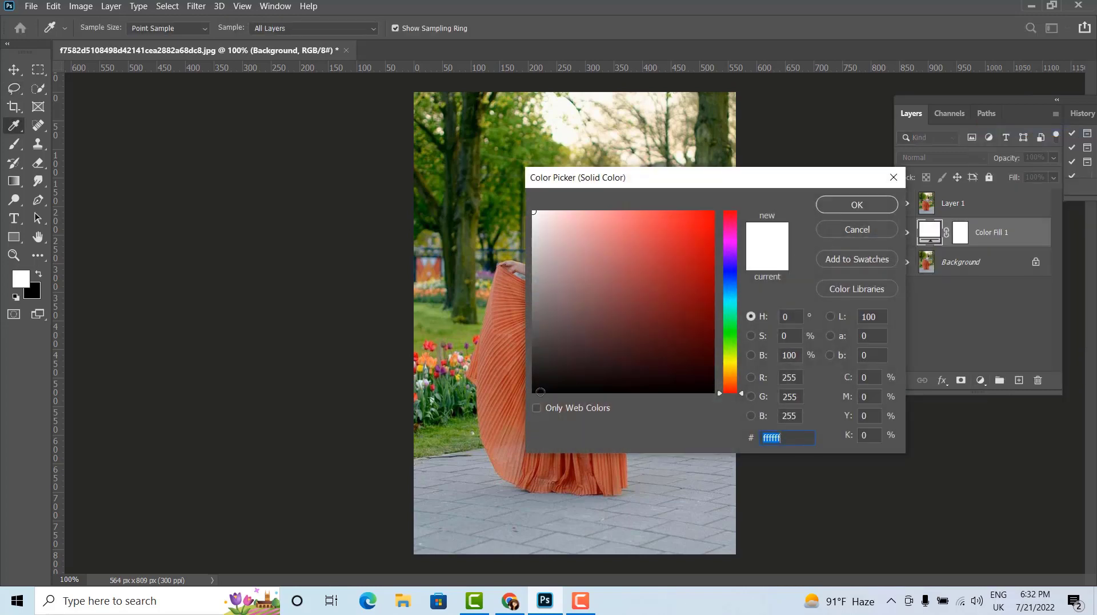
left_click(539, 391)
left_click(854, 205)
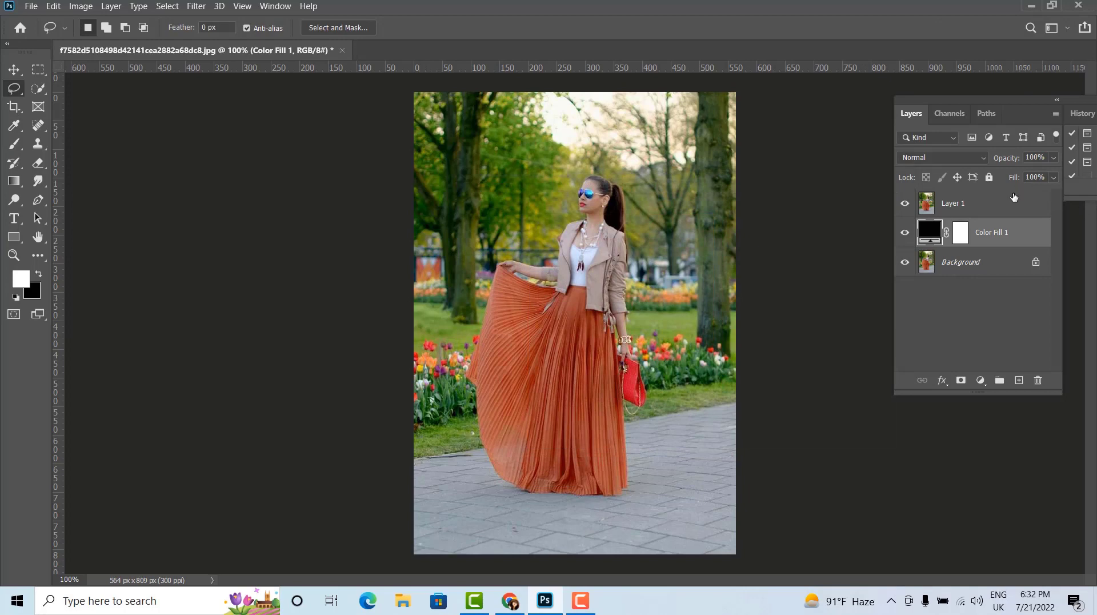
left_click(975, 206)
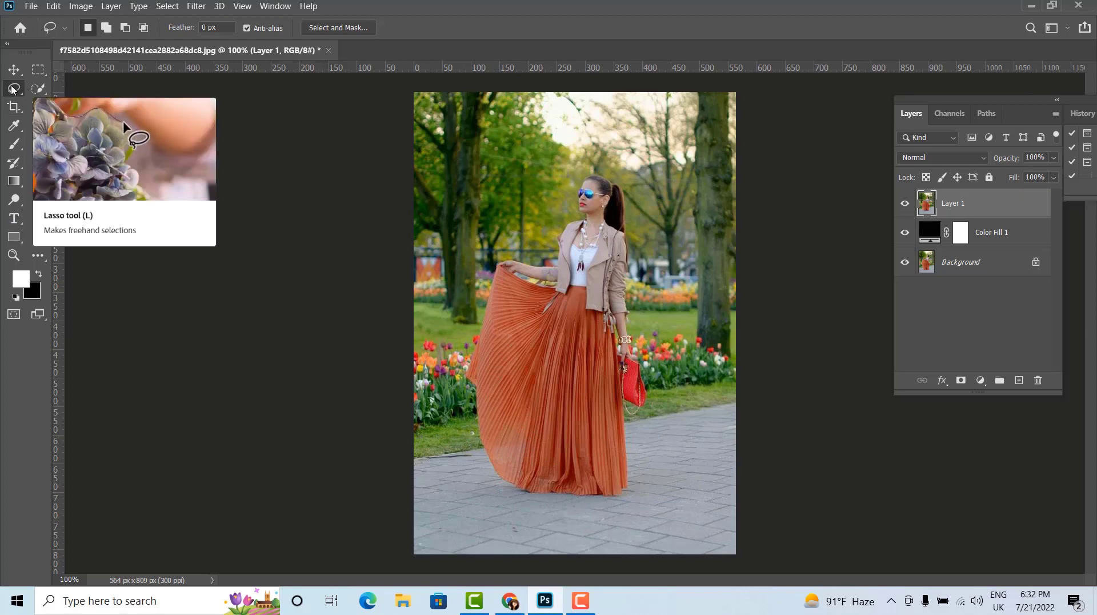
Step: Draw a freehand Lasso outline around the woman's skirt, jacket, bag and head
right_click(12, 89)
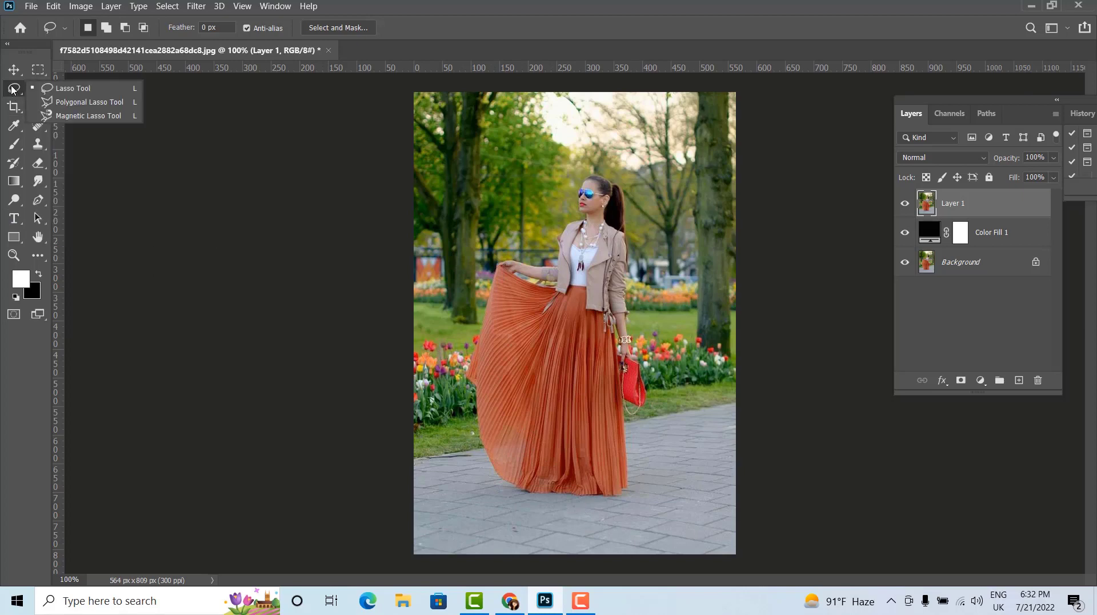
left_click(74, 92)
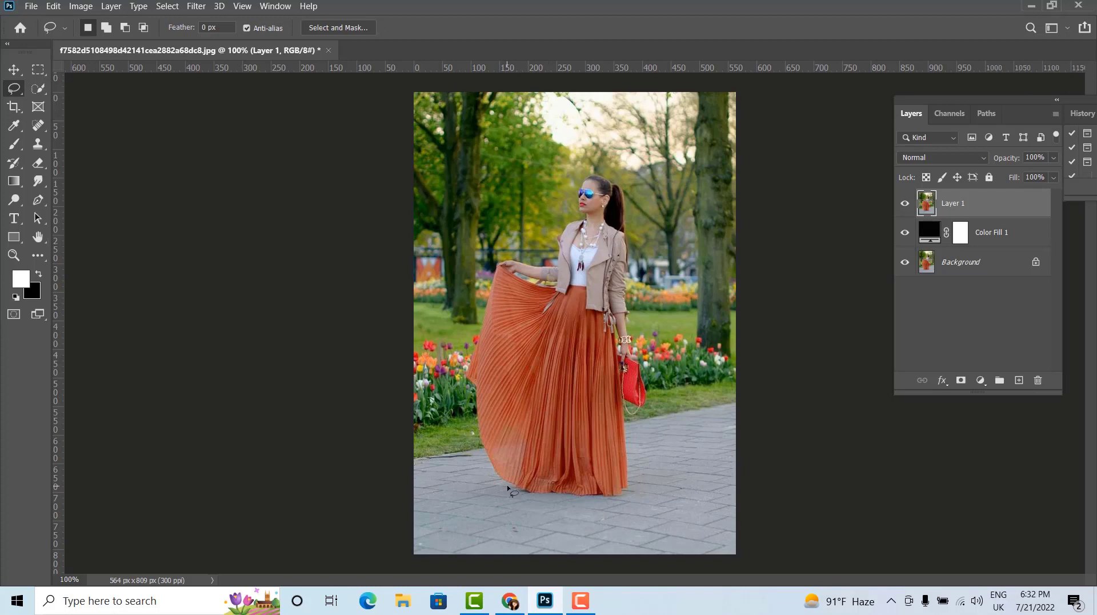
mouse_move(532, 494)
left_mouse_down()
mouse_move(601, 501)
mouse_move(635, 462)
mouse_move(645, 413)
left_mouse_up()
left_click_drag(632, 323, 634, 261)
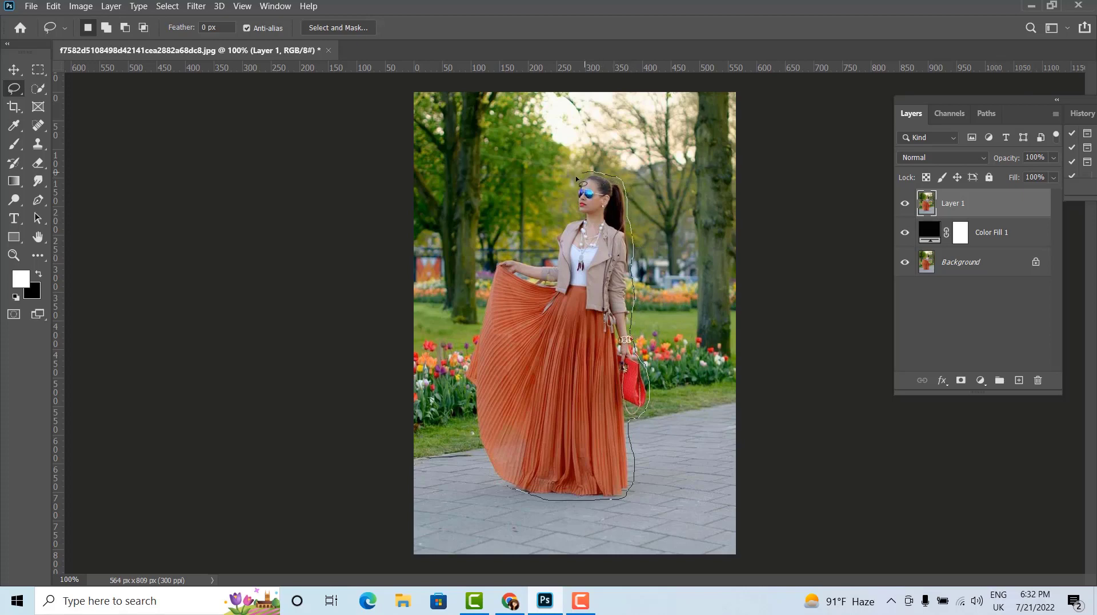
mouse_move(577, 179)
left_mouse_down()
mouse_move(552, 264)
mouse_move(502, 262)
mouse_move(490, 274)
mouse_move(464, 378)
mouse_move(484, 466)
mouse_move(511, 490)
left_mouse_up()
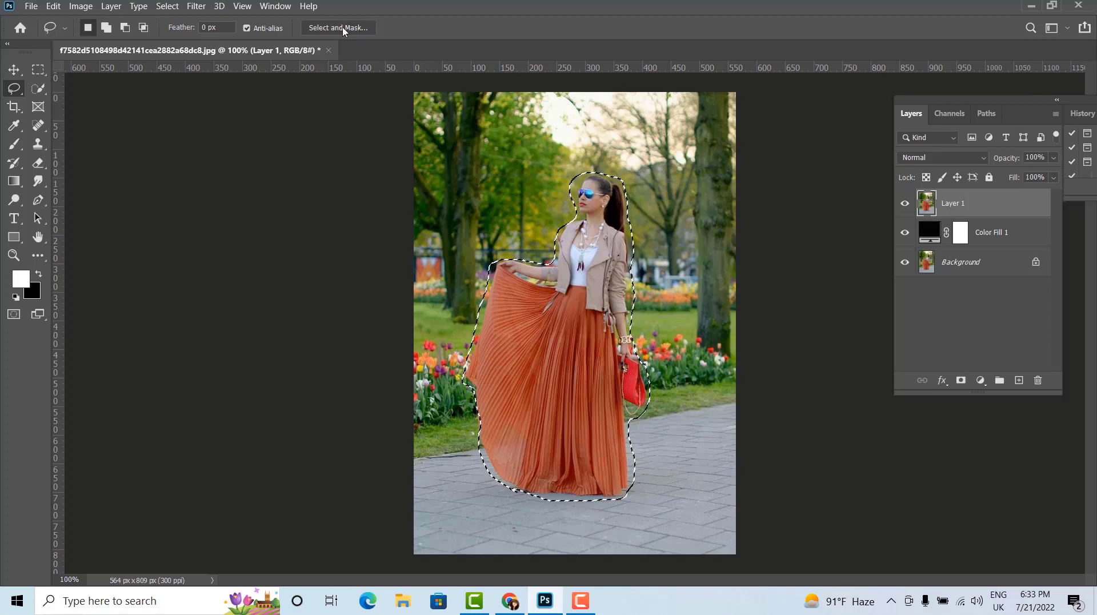
Step: In Select and Mask at 200%, brush-refine edges along face, ponytail, arm and left skirt
left_click(357, 29)
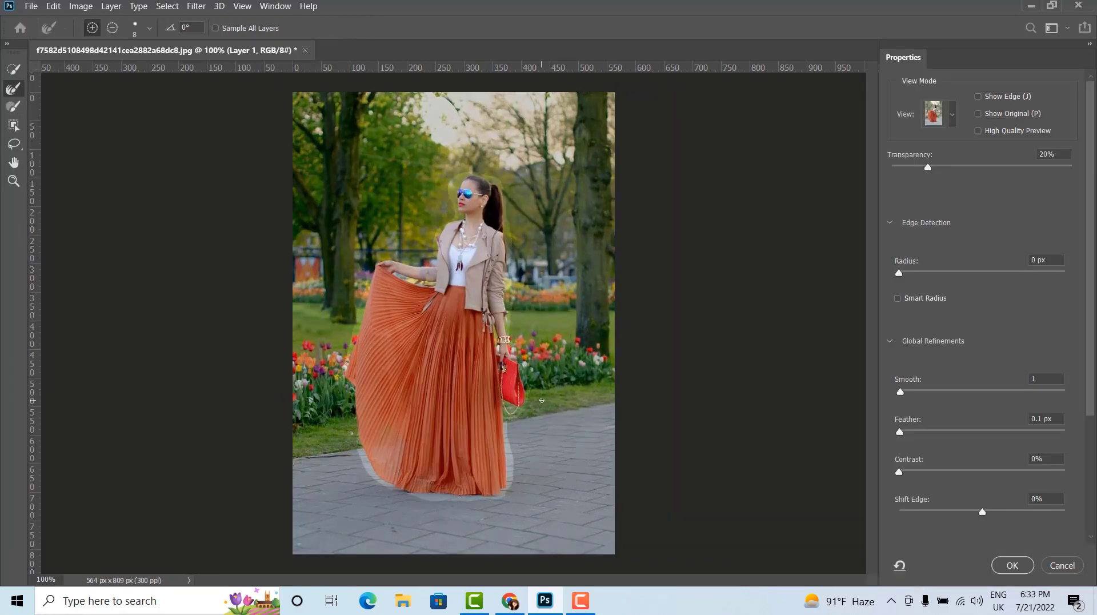
key("ctrl+plus")
scroll(524, 329, "up", 3)
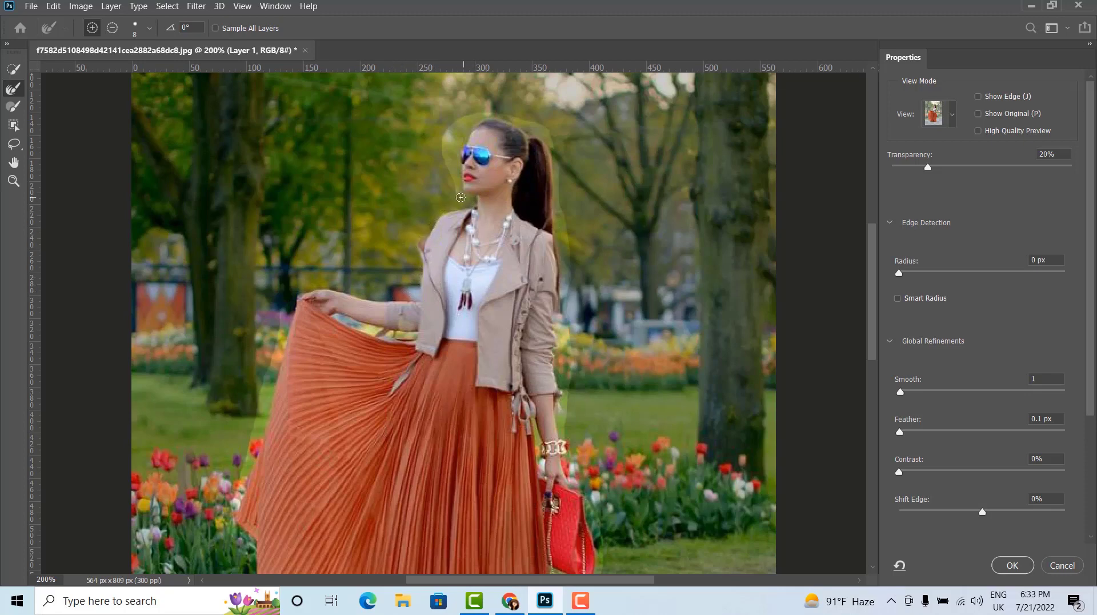
mouse_move(458, 187)
left_mouse_down()
mouse_move(460, 117)
mouse_move(460, 133)
mouse_move(479, 115)
left_mouse_up()
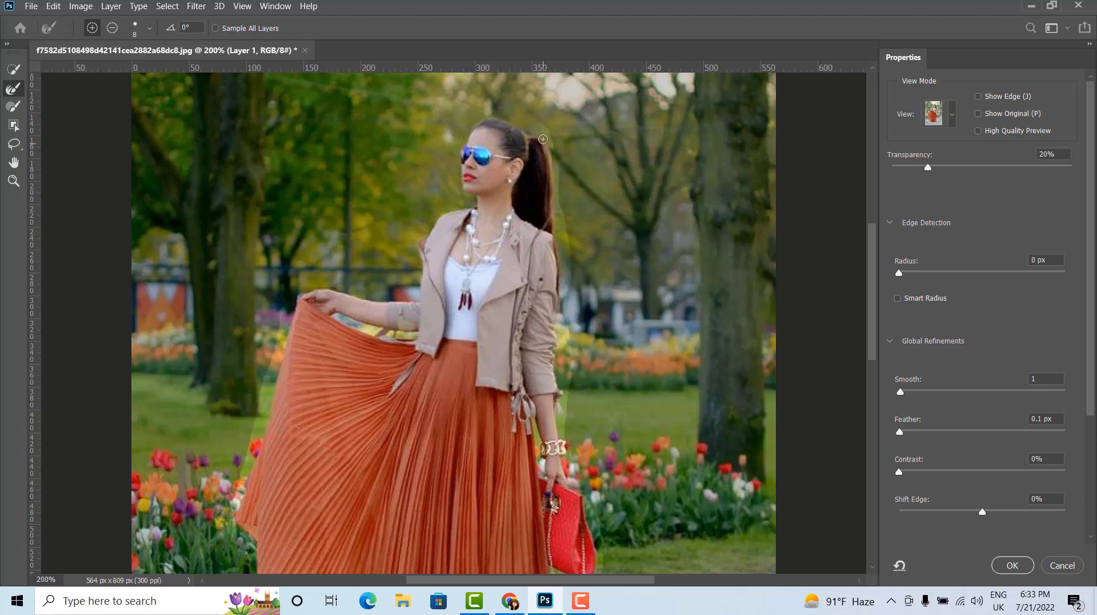
mouse_move(521, 132)
left_mouse_down()
mouse_move(564, 157)
mouse_move(556, 168)
left_mouse_up()
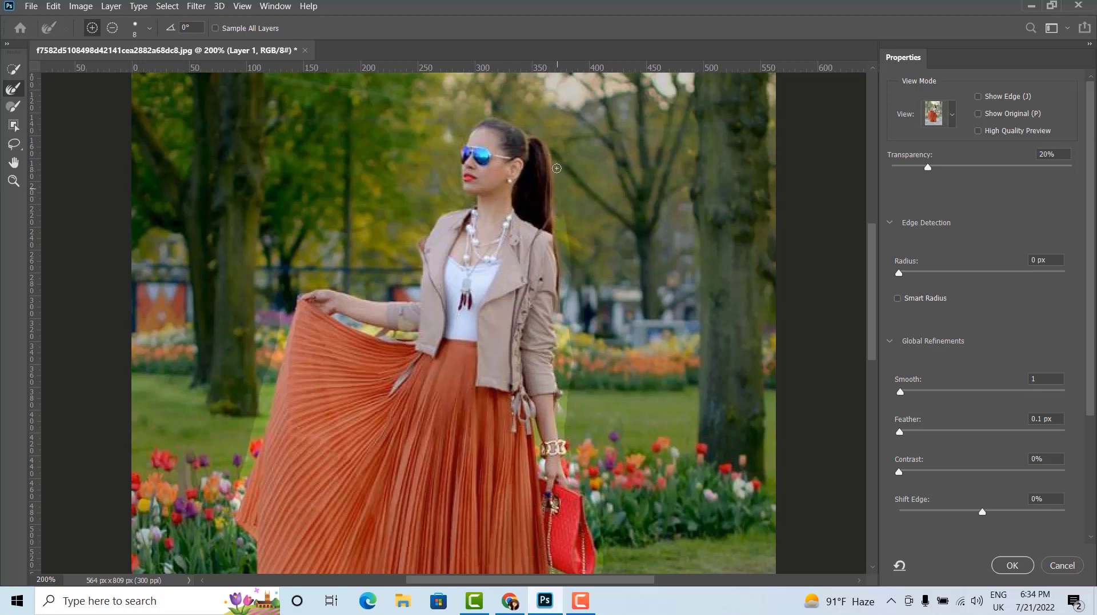
mouse_move(562, 226)
left_mouse_down()
mouse_move(569, 329)
mouse_move(568, 294)
left_mouse_up()
left_click_drag(569, 365, 567, 348)
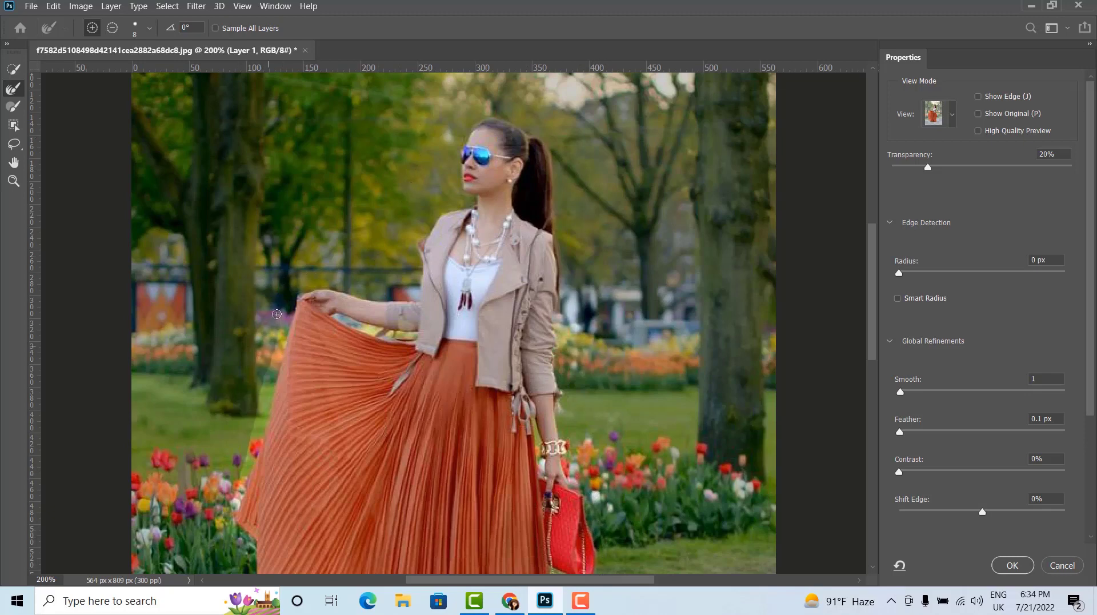
left_click_drag(276, 314, 269, 367)
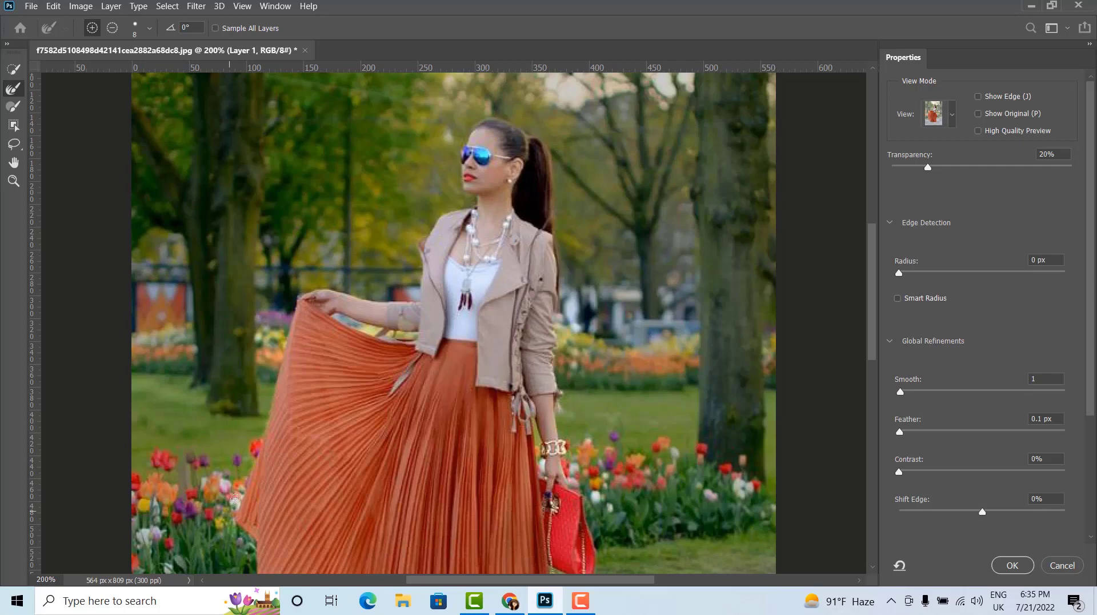
Step: Brush away the light halo along the skirt's lower-left edge and under the hem
scroll(256, 381, "down", 3)
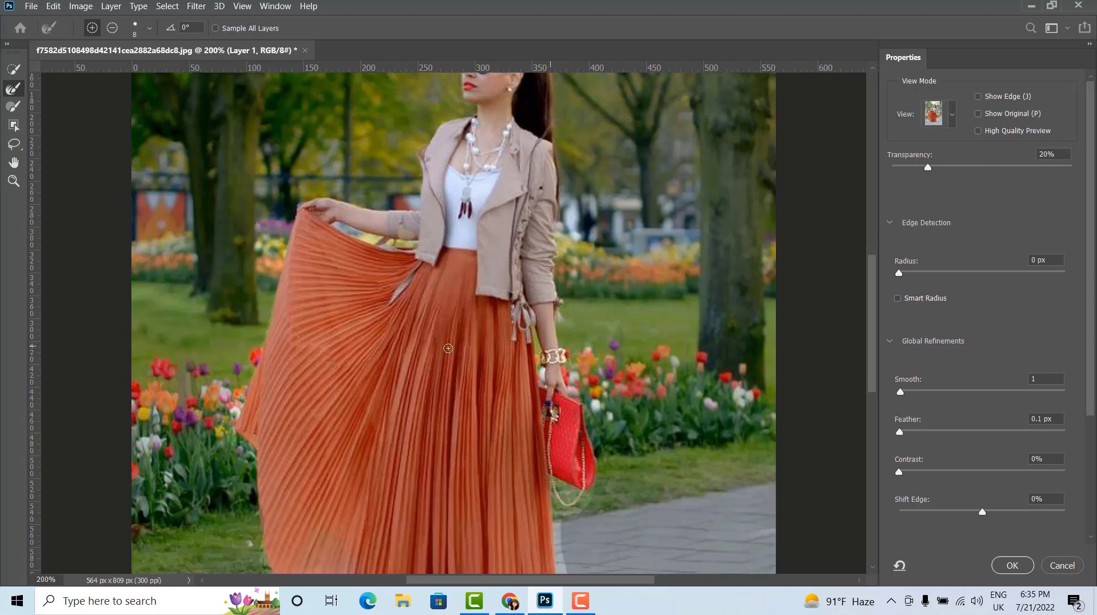
scroll(251, 343, "down", 5)
scroll(248, 314, "down", 2)
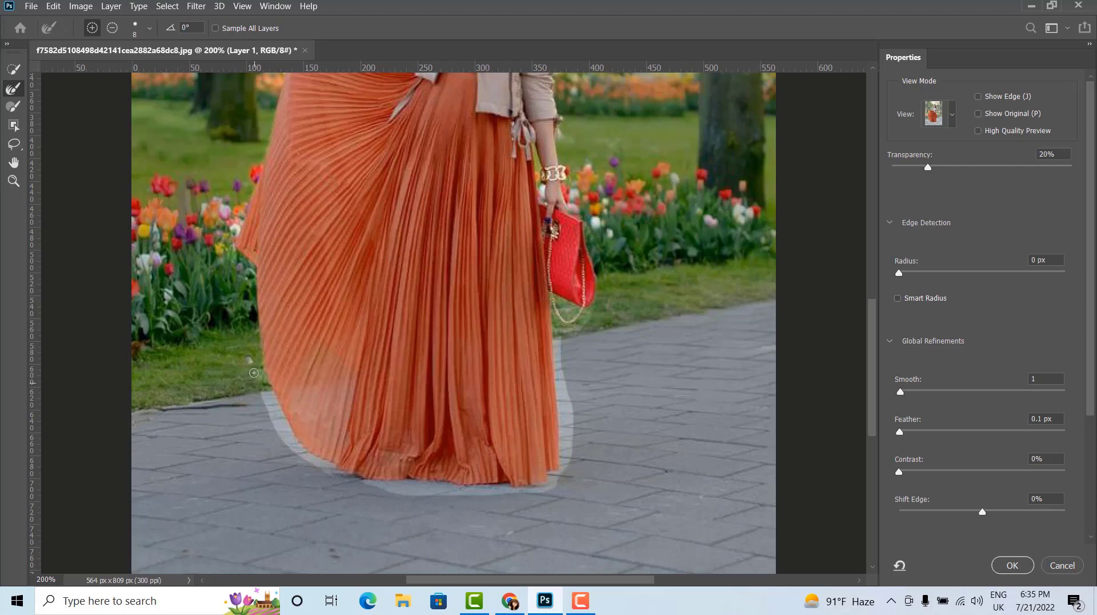
left_click_drag(269, 397, 311, 461)
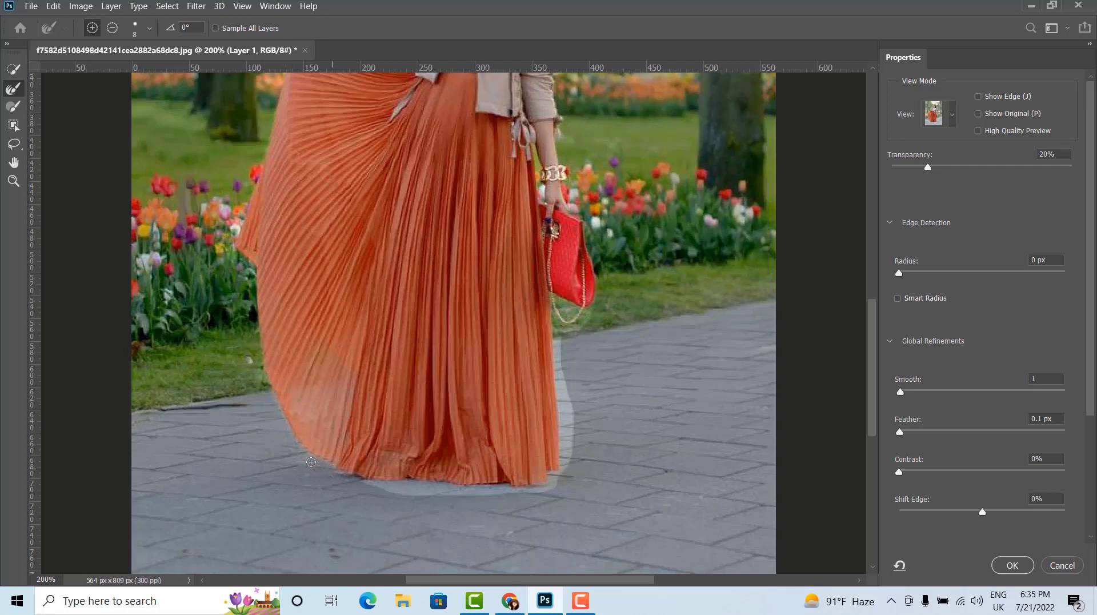
mouse_move(385, 492)
left_mouse_down()
mouse_move(566, 490)
mouse_move(509, 487)
mouse_move(569, 452)
mouse_move(556, 470)
mouse_move(567, 377)
mouse_move(557, 343)
mouse_move(557, 423)
mouse_move(561, 389)
left_mouse_up()
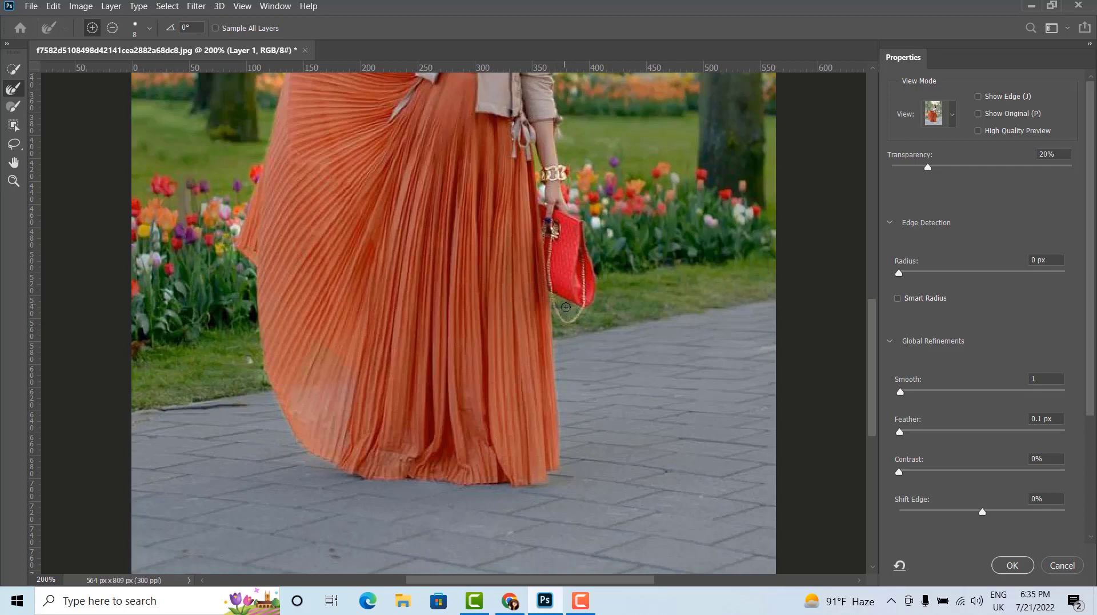
Step: Set the edge Smooth to 1 and start raising the Contrast
left_click(901, 274)
left_click_drag(900, 393, 904, 395)
key("ctrl+minus")
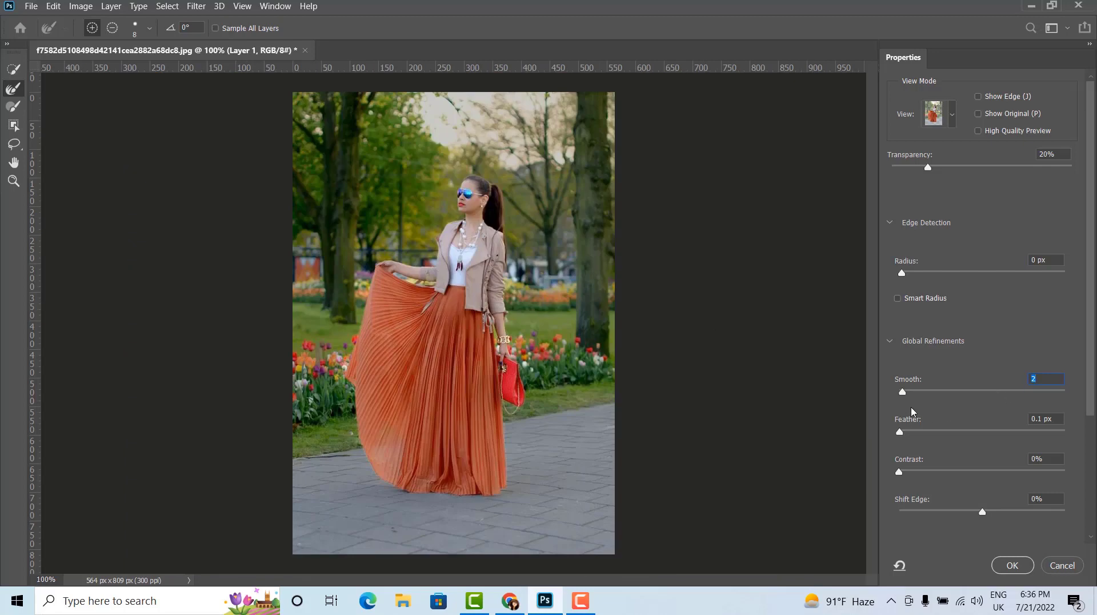
type("1")
left_click_drag(898, 472, 906, 472)
Step: Set Contrast to 3% and output to a new layer with layer mask
scroll(990, 549, "down", 3)
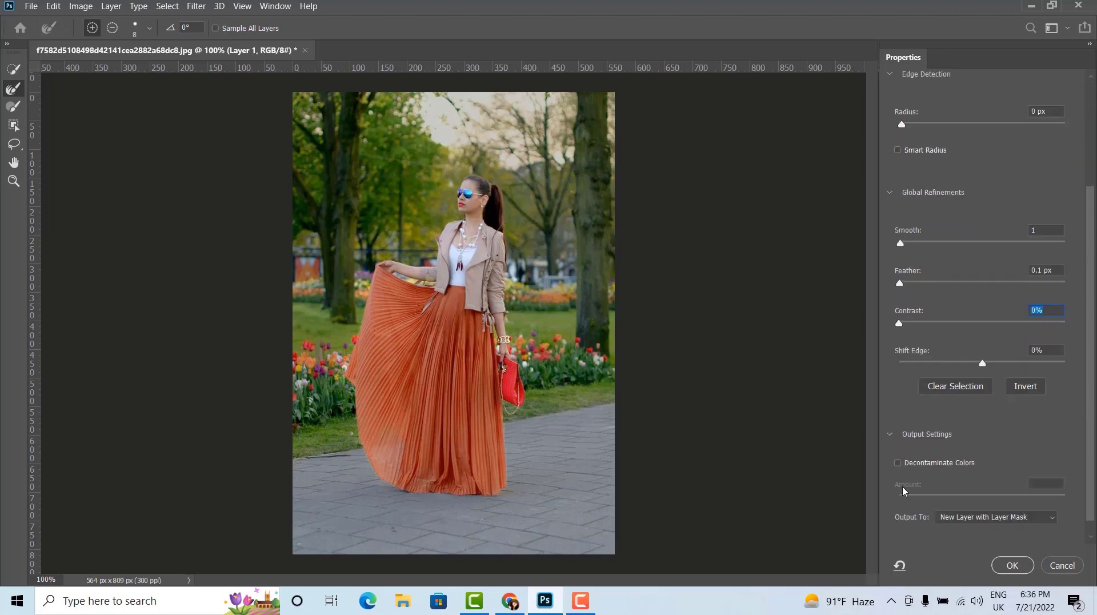
scroll(971, 498, "down", 2)
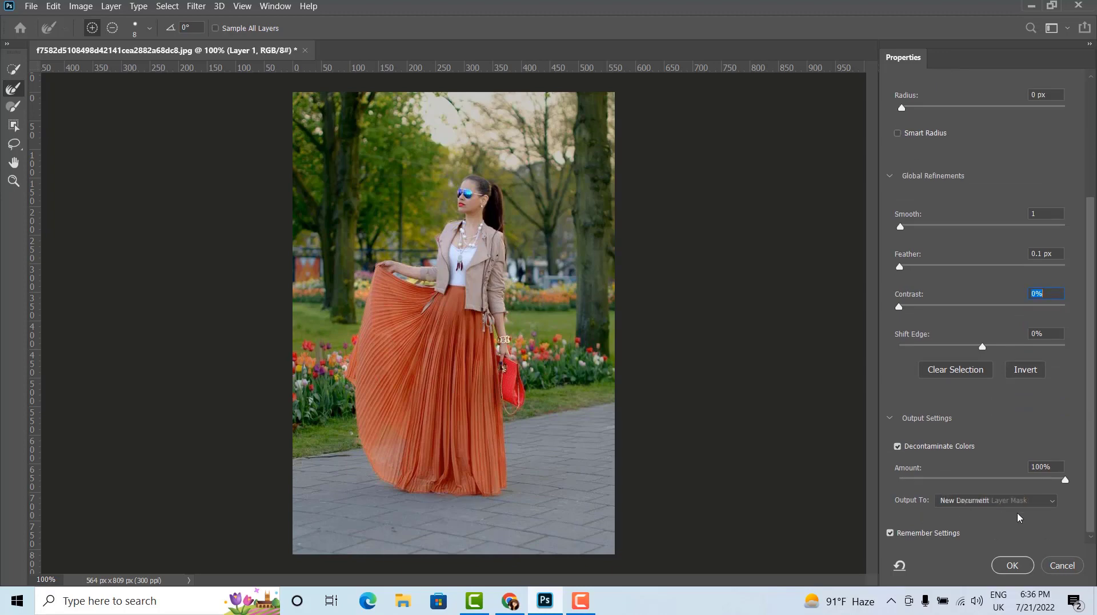
left_click(990, 500)
left_click(988, 546)
left_click(899, 308)
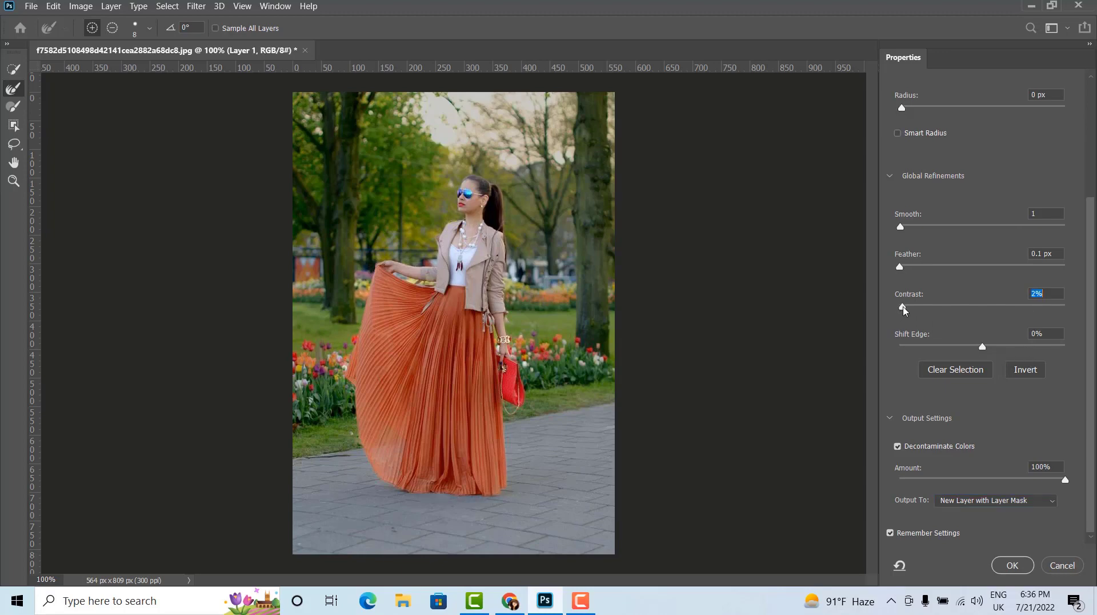
left_click_drag(903, 307, 906, 307)
scroll(1006, 500, "down", 1)
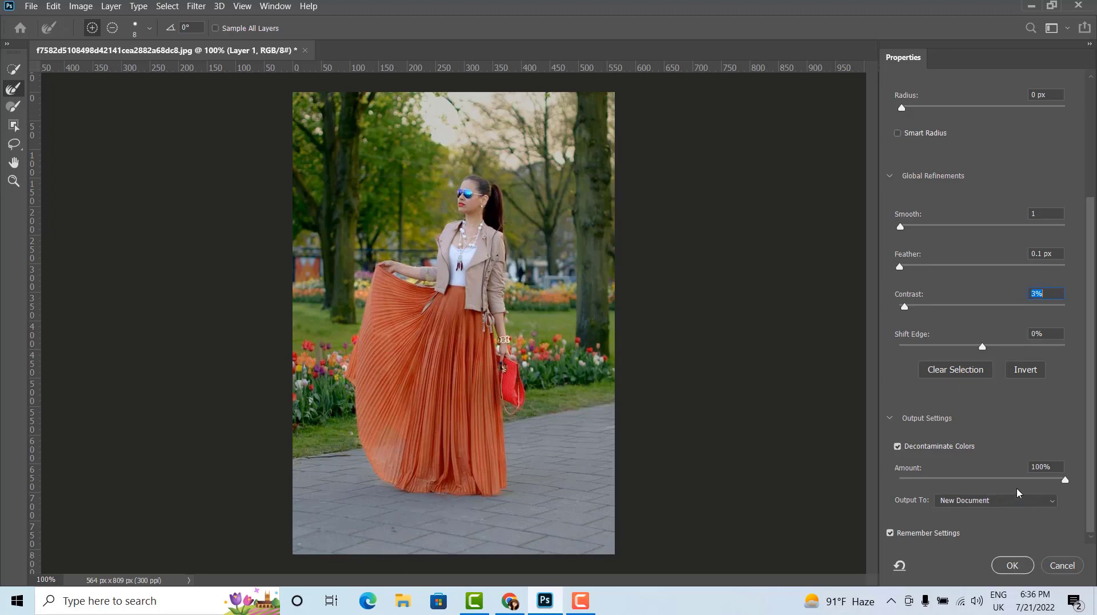
left_click(1011, 503)
left_click(1025, 544)
Step: Apply the masked Layer 1 copy, view its mask alone, and pick a size 15 Brush
left_click(1012, 566)
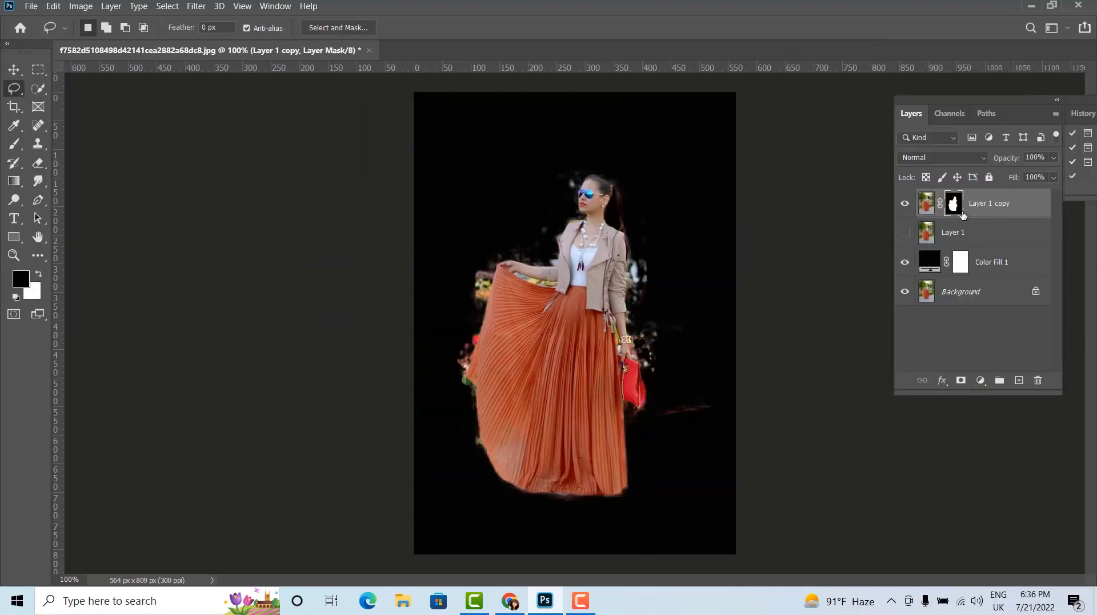
left_click(955, 204, "alt")
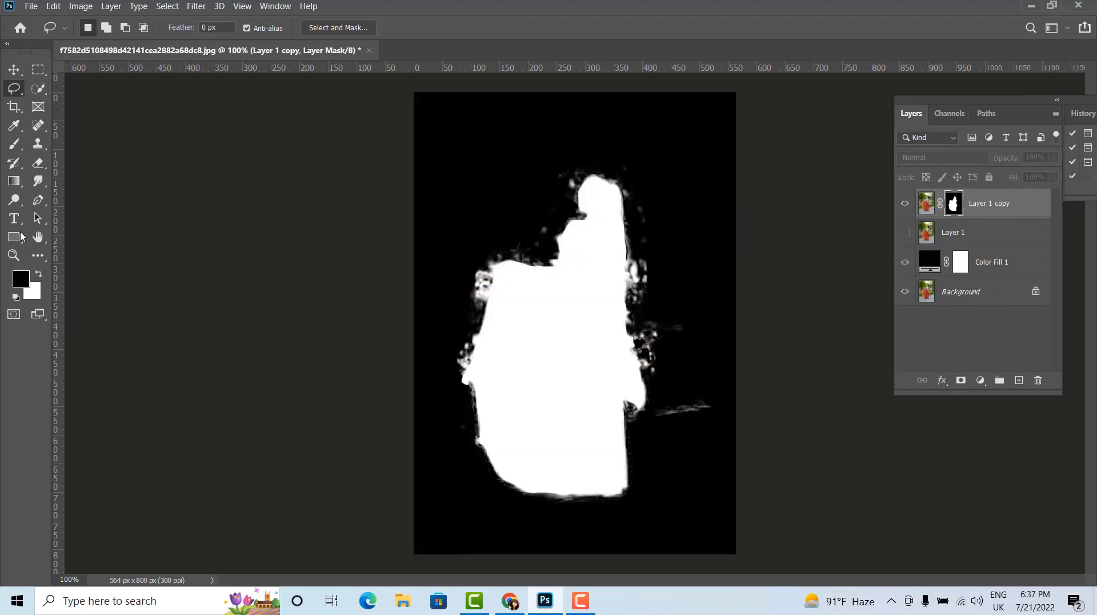
right_click(14, 90)
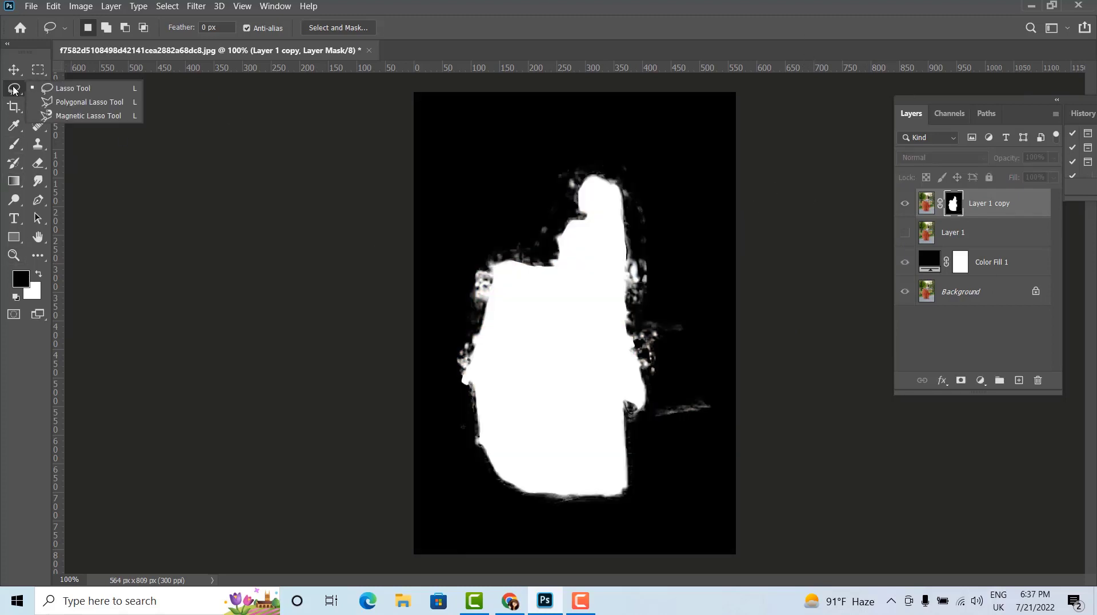
left_click(14, 144)
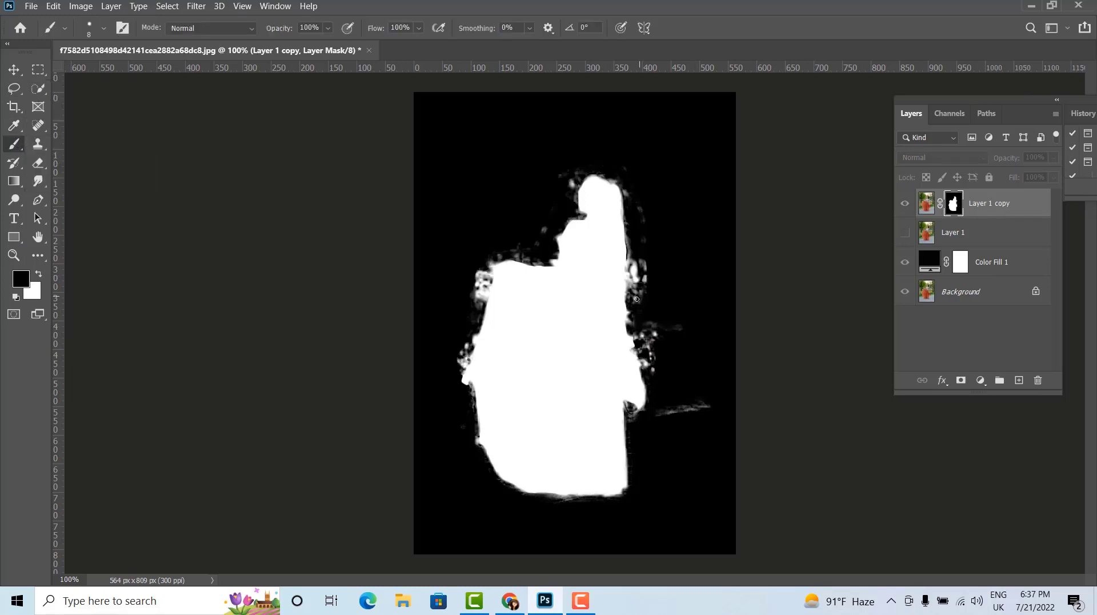
key("bracketright")
Step: Paint black over the halo and speckles at the head, right and bottom mask edges
mouse_move(641, 251)
left_mouse_down()
mouse_move(646, 353)
mouse_move(672, 415)
left_mouse_up()
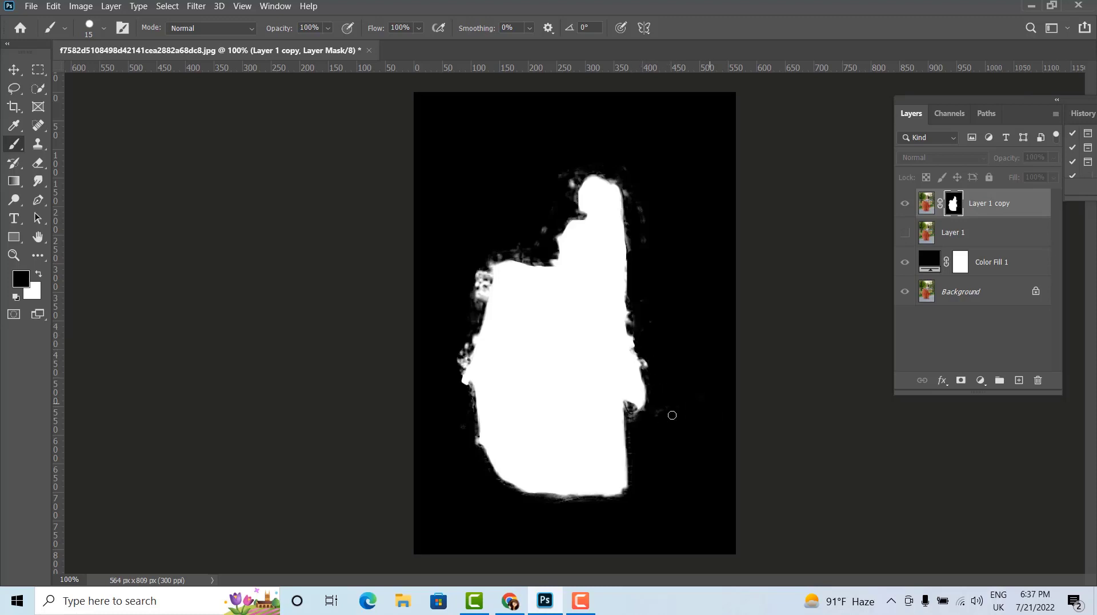
key("Return")
mouse_move(629, 197)
left_mouse_down()
mouse_move(641, 220)
mouse_move(599, 174)
mouse_move(565, 183)
mouse_move(543, 259)
mouse_move(511, 253)
mouse_move(476, 271)
mouse_move(456, 374)
mouse_move(482, 454)
left_mouse_up()
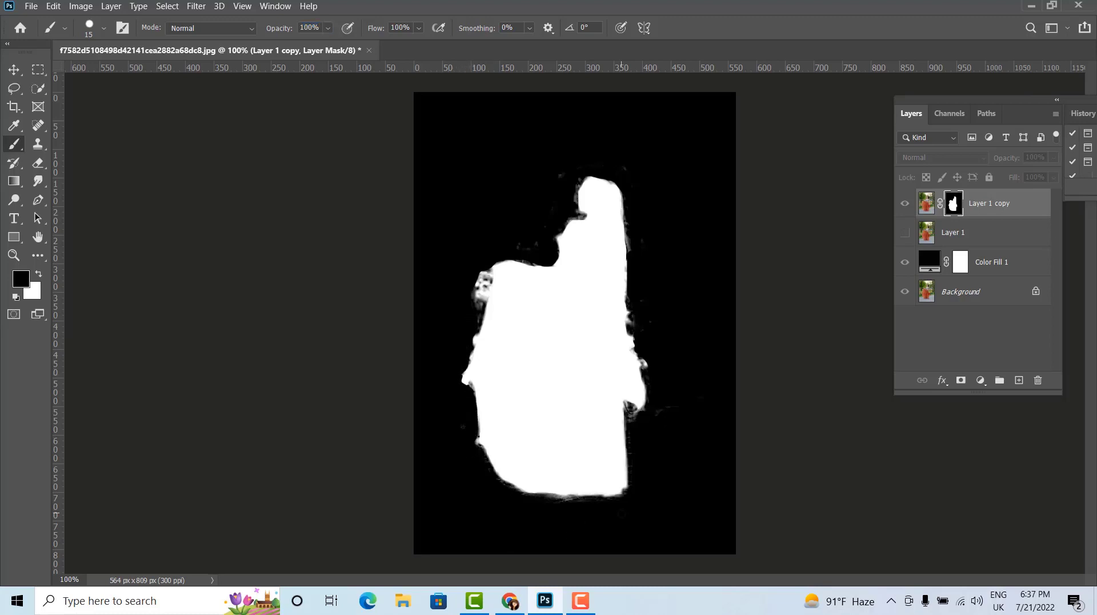
left_click_drag(609, 500, 529, 497)
key("ctrl+z")
left_click_drag(528, 498, 649, 493)
mouse_move(630, 421)
left_mouse_down()
mouse_move(625, 405)
mouse_move(638, 411)
mouse_move(628, 413)
mouse_move(633, 432)
left_mouse_up()
key("ctrl+z")
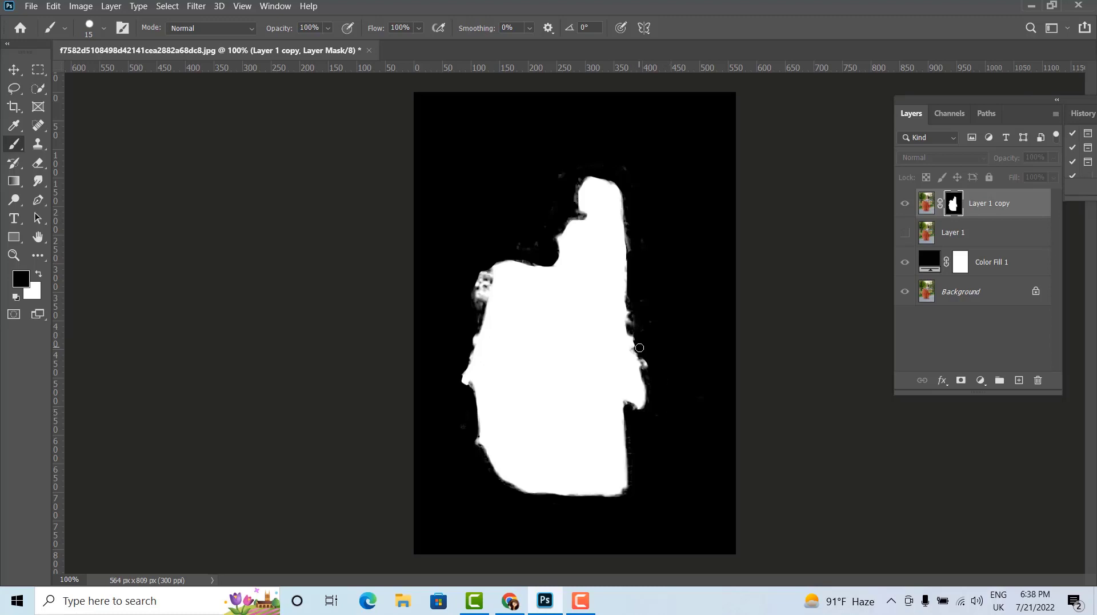
left_click_drag(645, 360, 649, 376)
left_click(958, 205, "alt")
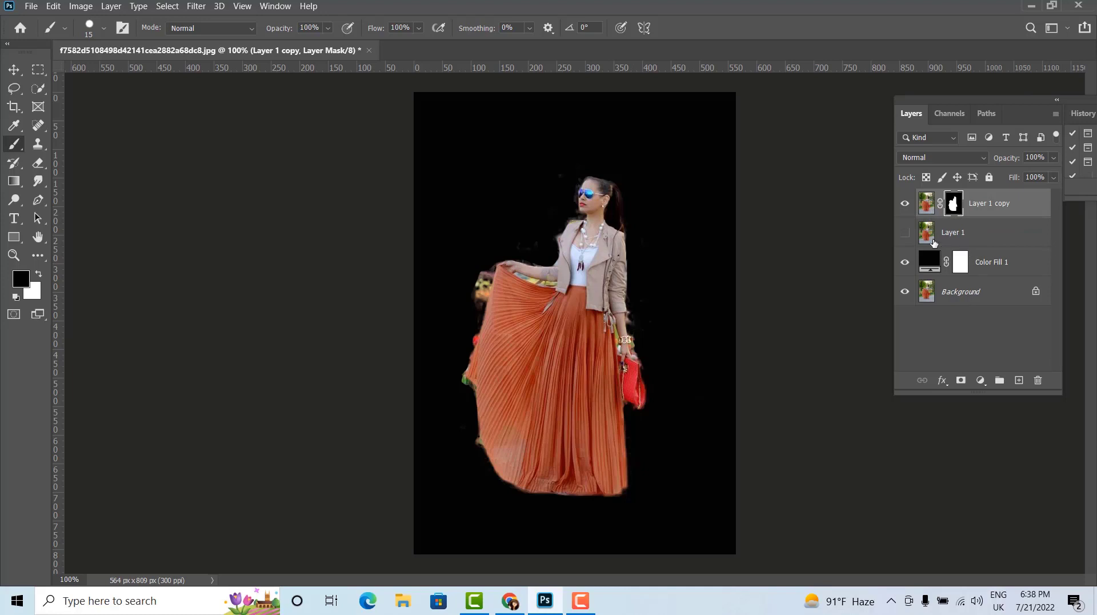
Step: Convert Layer 1 copy to a smart object, hide it, and select visible Layer 1
right_click(981, 208)
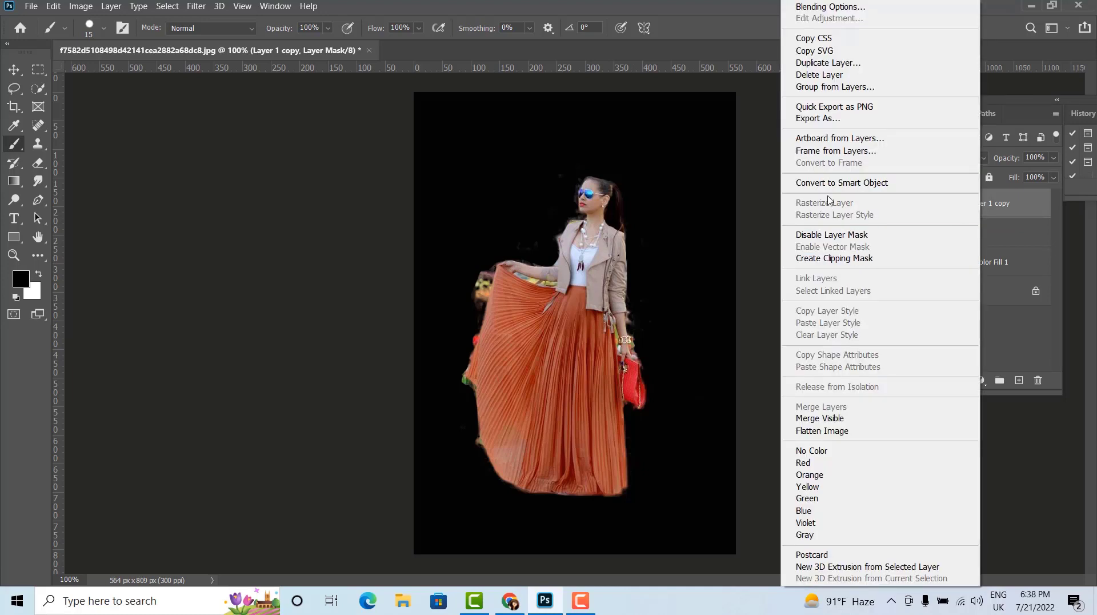
left_click(831, 183)
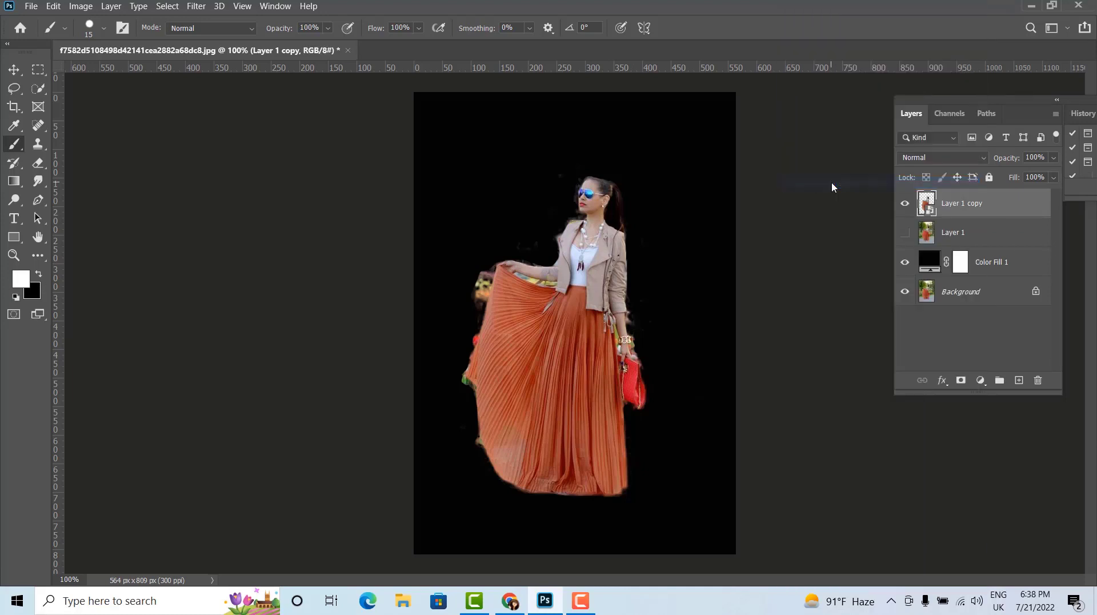
left_click(905, 233)
left_click(905, 205)
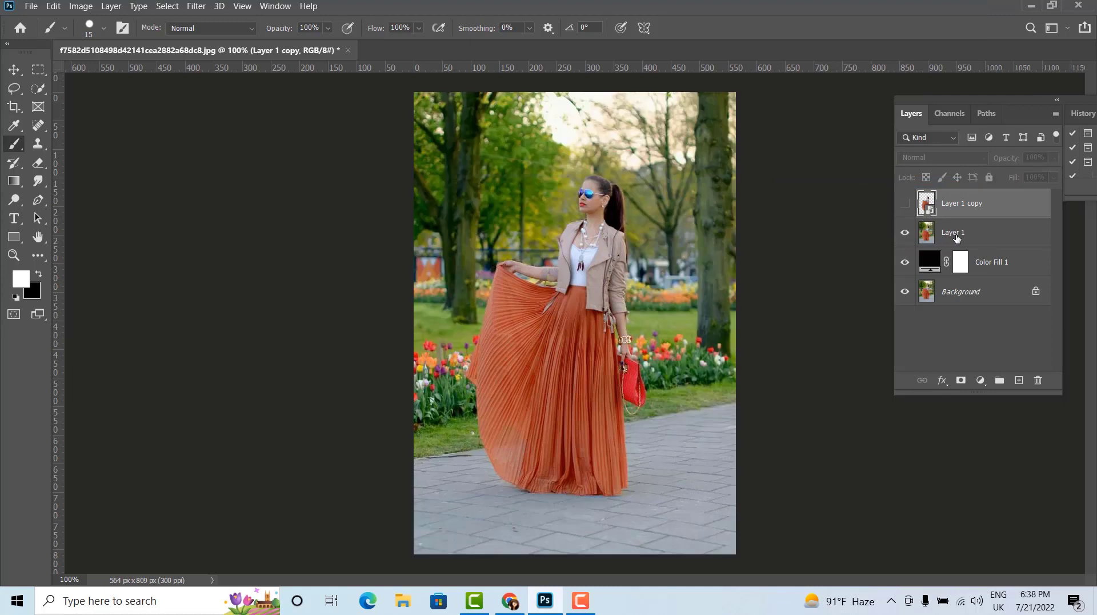
left_click(957, 236)
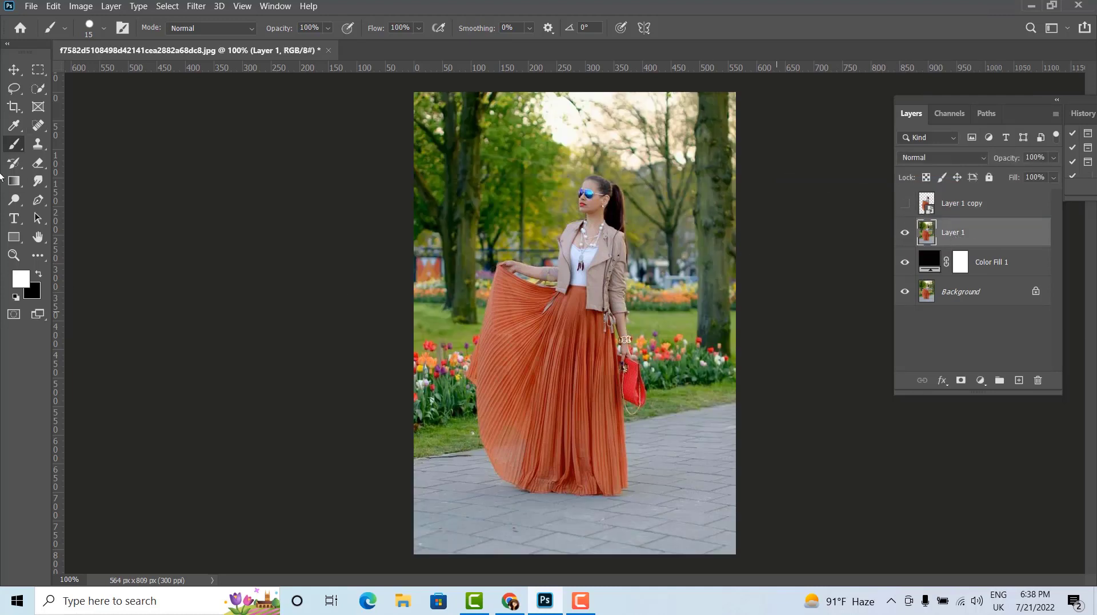
Step: Loosely lasso around the woman in the original park photo
left_click(13, 88)
mouse_move(531, 496)
left_mouse_down()
mouse_move(467, 387)
mouse_move(491, 266)
mouse_move(551, 262)
mouse_move(579, 185)
mouse_move(614, 179)
left_mouse_up()
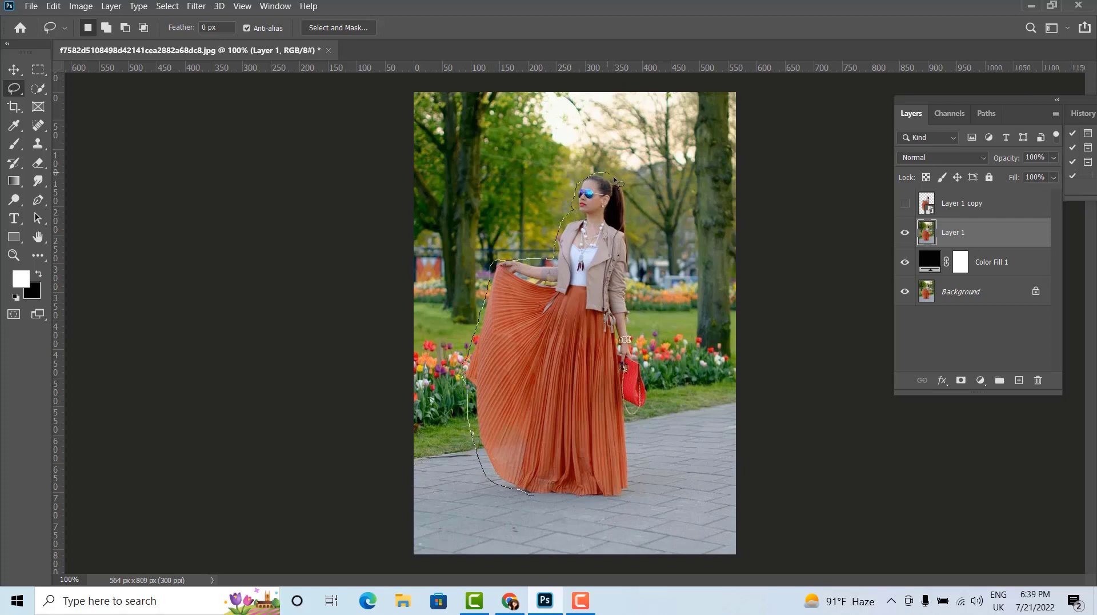
mouse_move(632, 243)
left_mouse_down()
mouse_move(648, 413)
mouse_move(630, 421)
mouse_move(627, 497)
mouse_move(531, 494)
left_mouse_up()
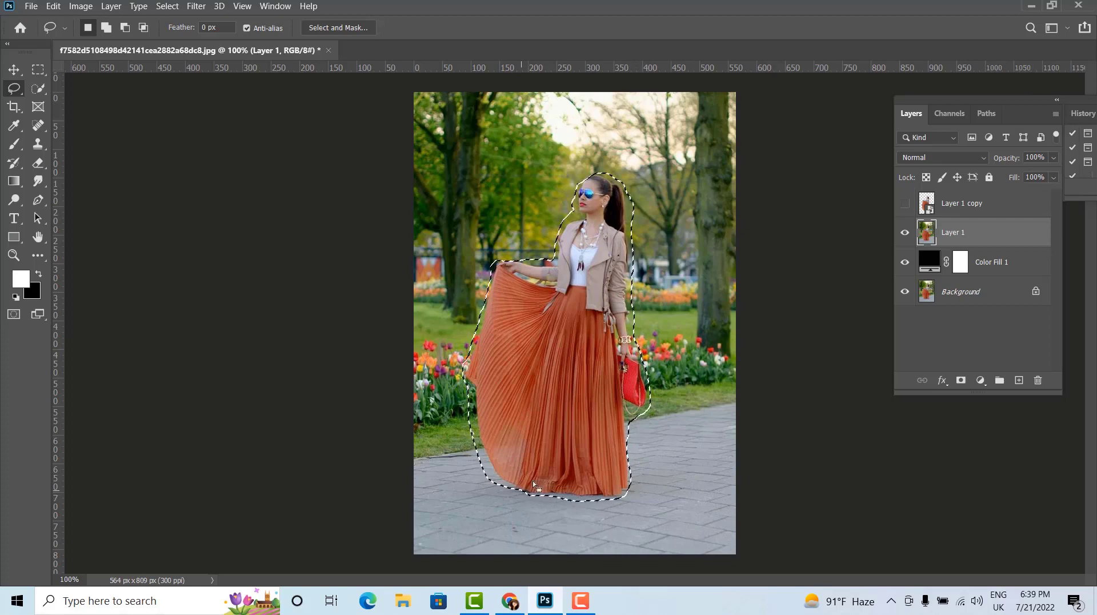
Step: Content-Aware Fill the lassoed woman on Layer 1, deselect, and briefly check the cutout
left_click(53, 6)
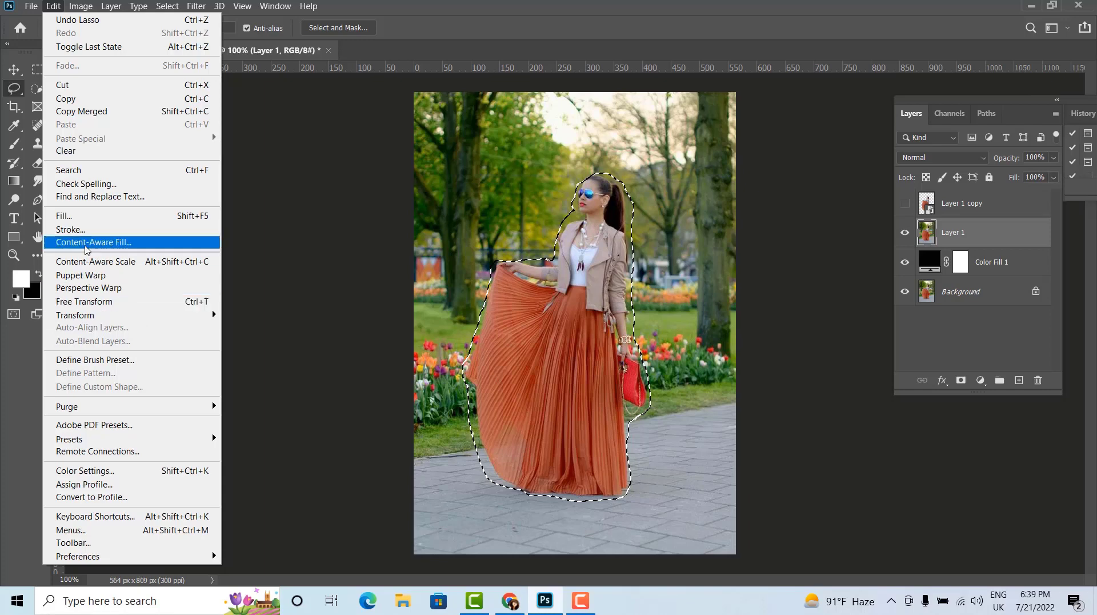
left_click(65, 216)
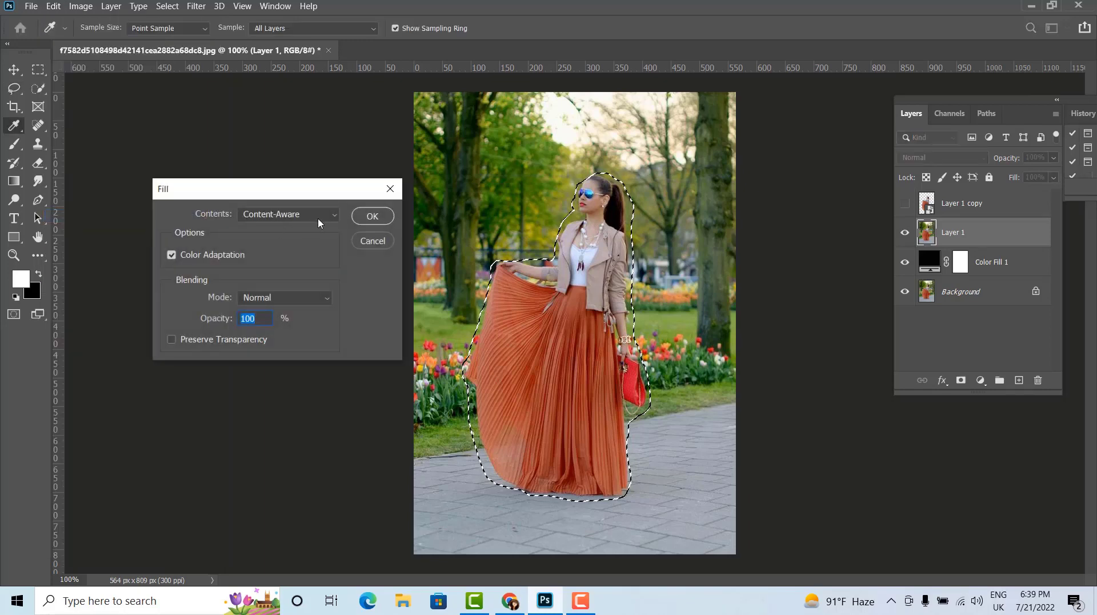
left_click(368, 218)
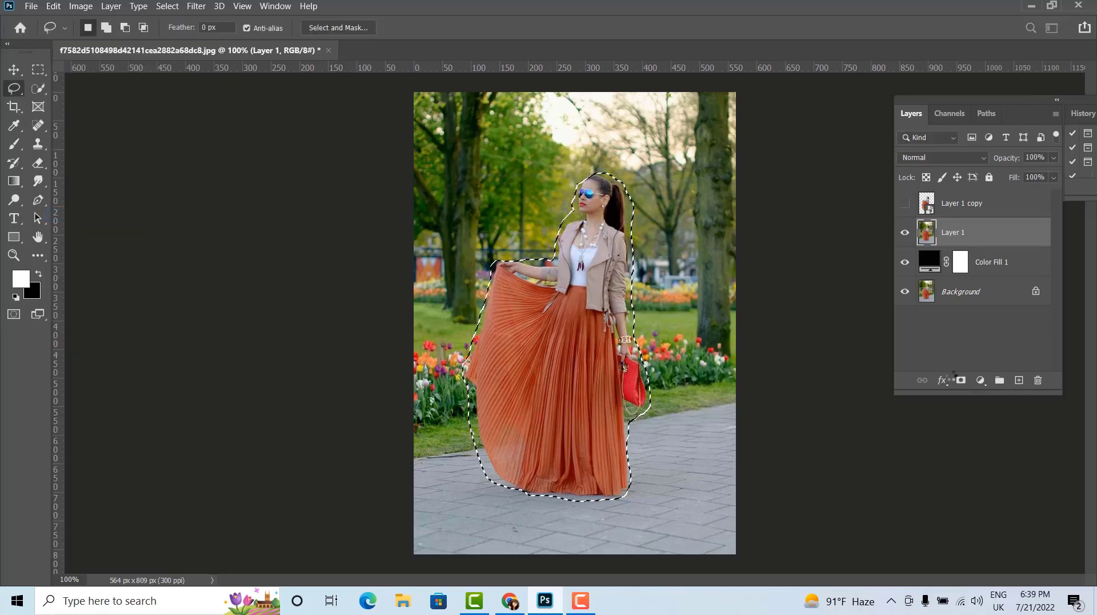
key("ctrl+d")
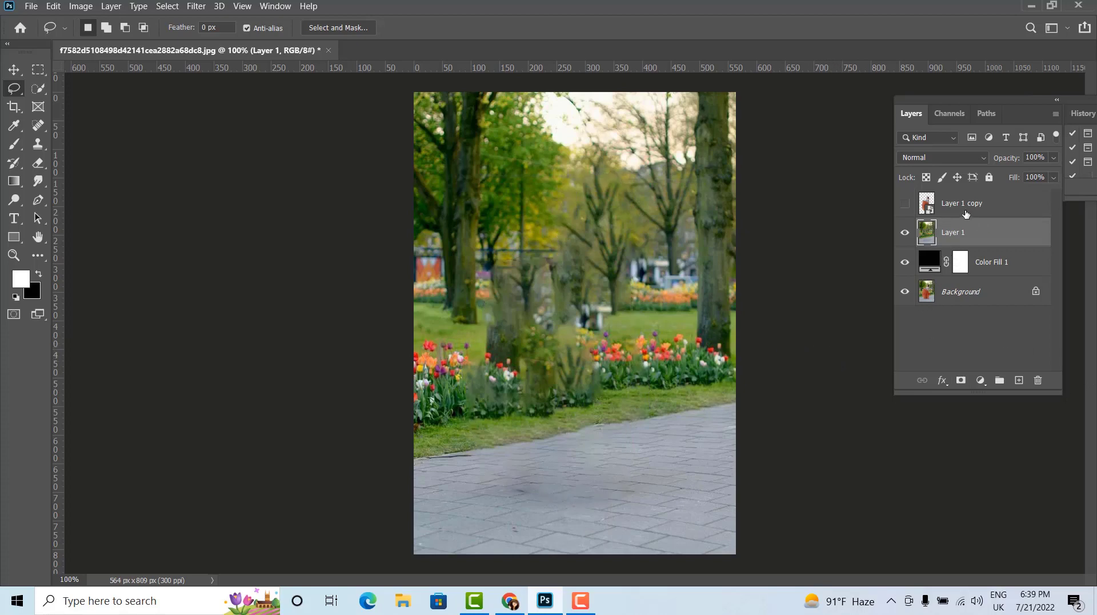
left_click(905, 203)
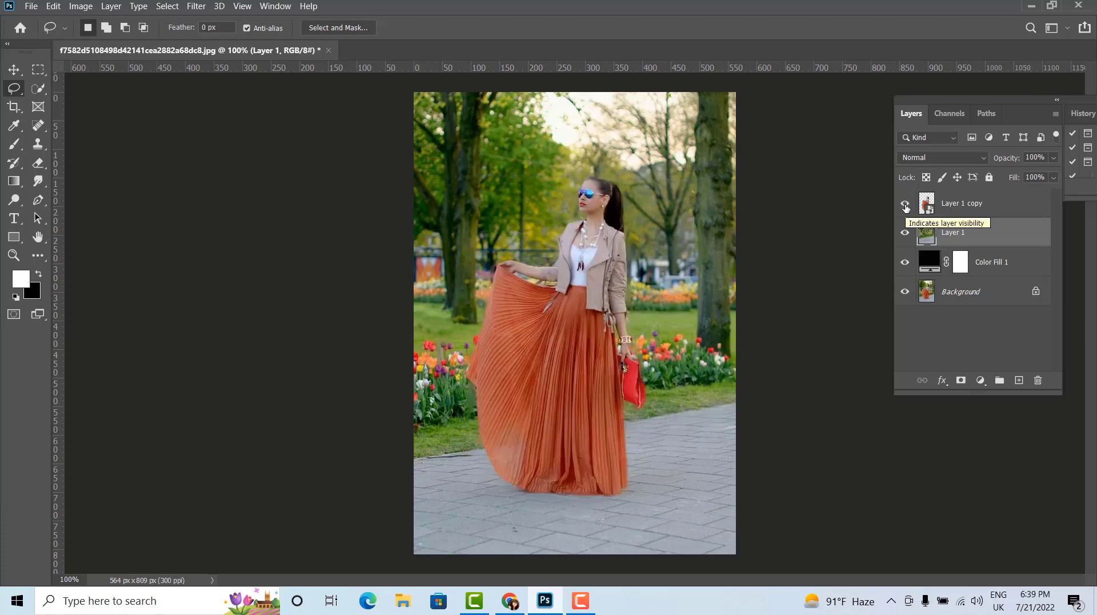
left_click(905, 204)
Step: Apply an 8.8 px Gaussian Blur to Layer 1 and make the Layer 1 copy cutout visible
left_click(196, 6)
mouse_move(204, 157)
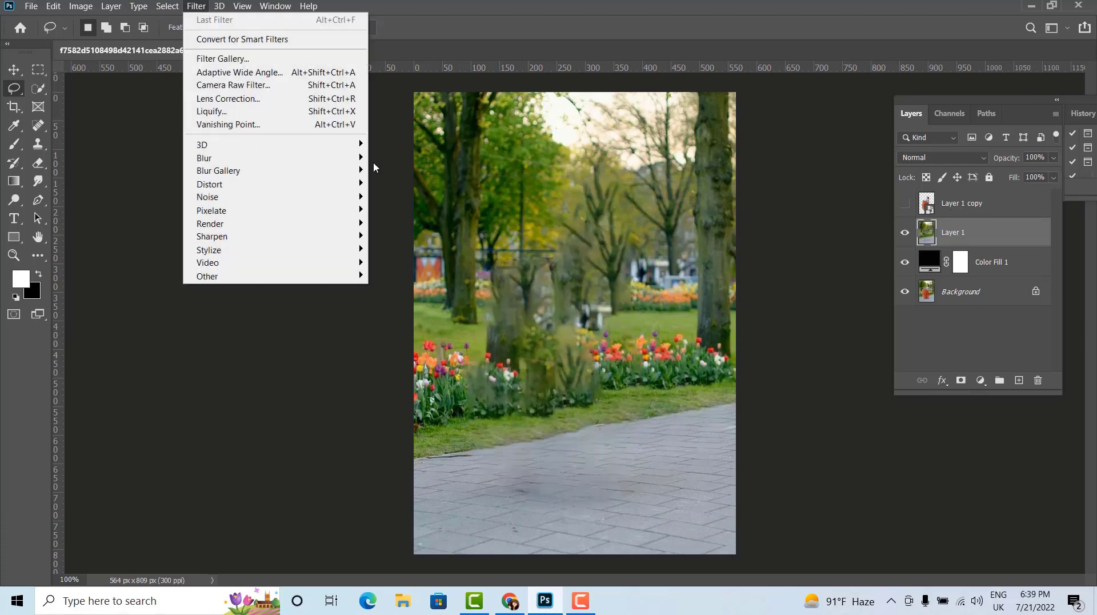
left_click(402, 210)
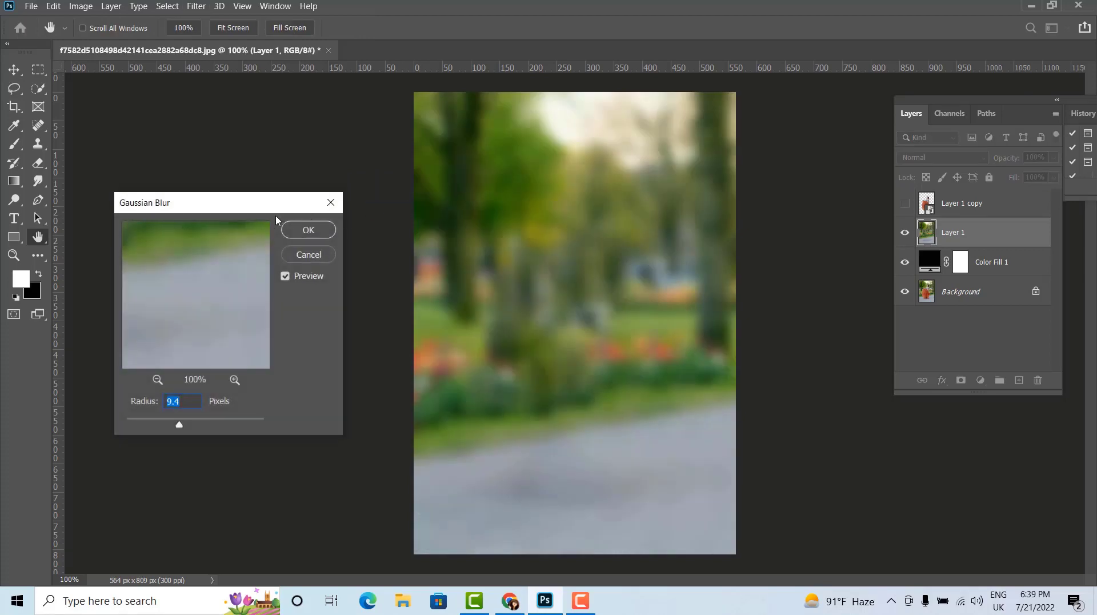
left_click_drag(179, 426, 175, 426)
type("7")
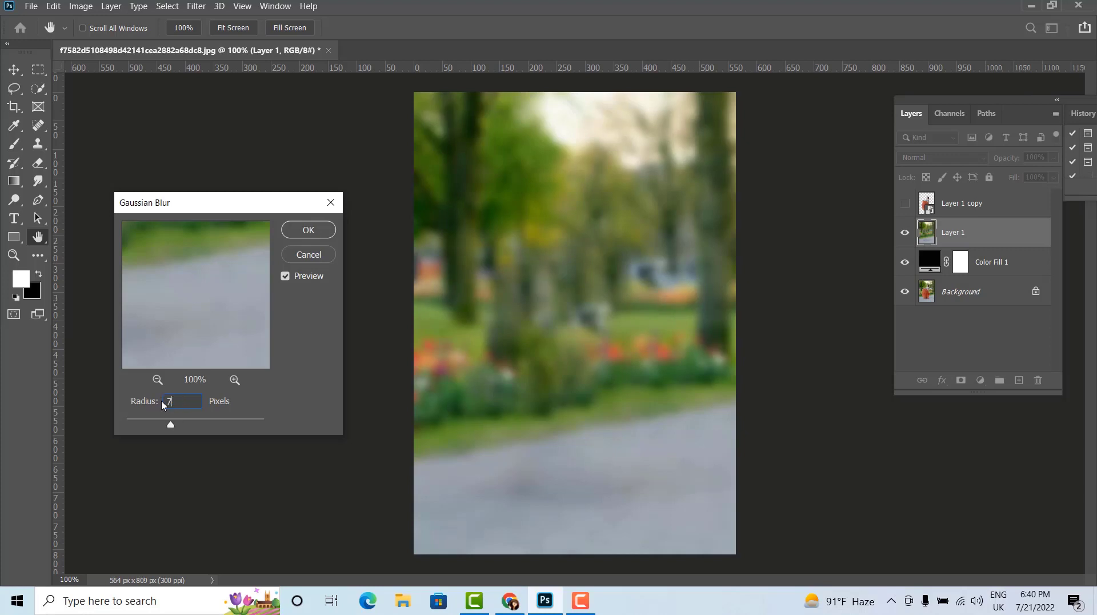
type("5")
left_click_drag(209, 425, 176, 425)
mouse_move(174, 425)
left_mouse_down()
mouse_move(188, 425)
mouse_move(176, 425)
left_mouse_up()
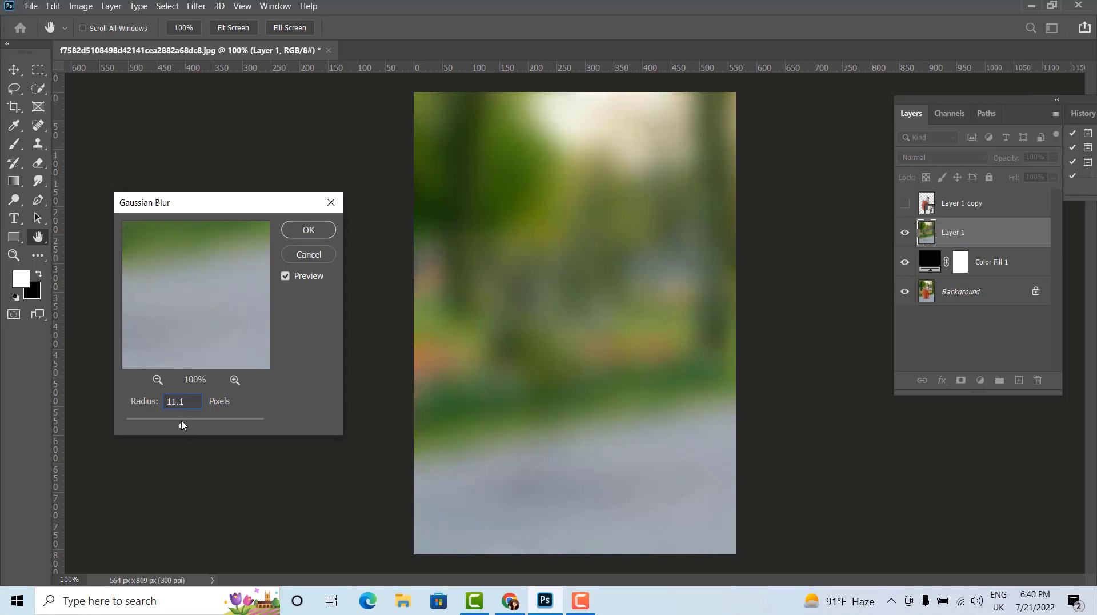
left_click(309, 235)
key("l")
left_click(904, 203)
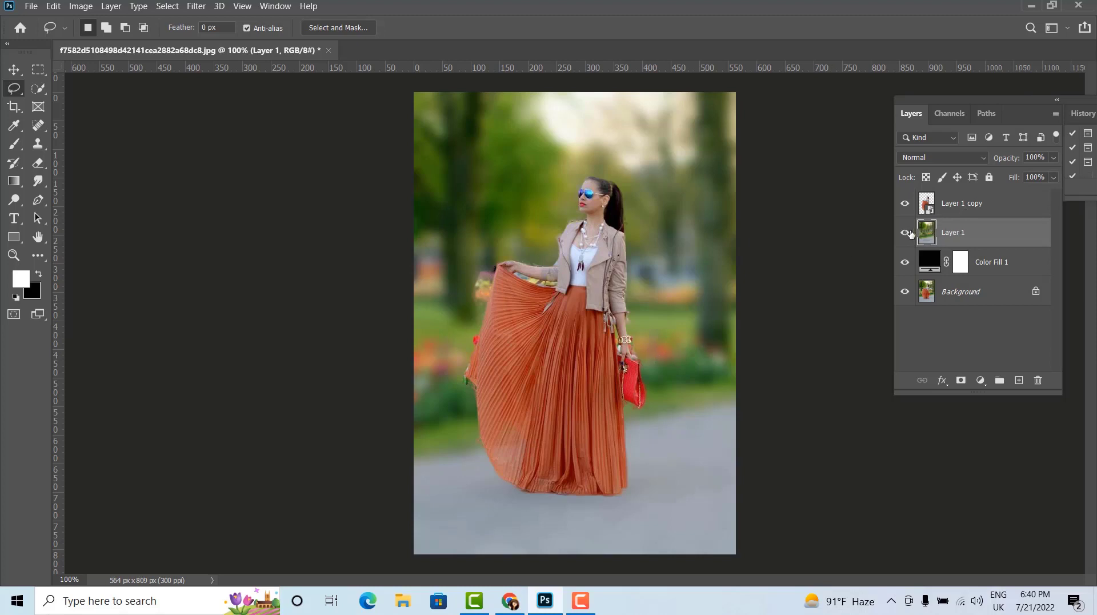
Step: Hide the blurred Layer 1 and make Layer 1 copy the active layer
left_click(904, 232)
left_click(971, 204)
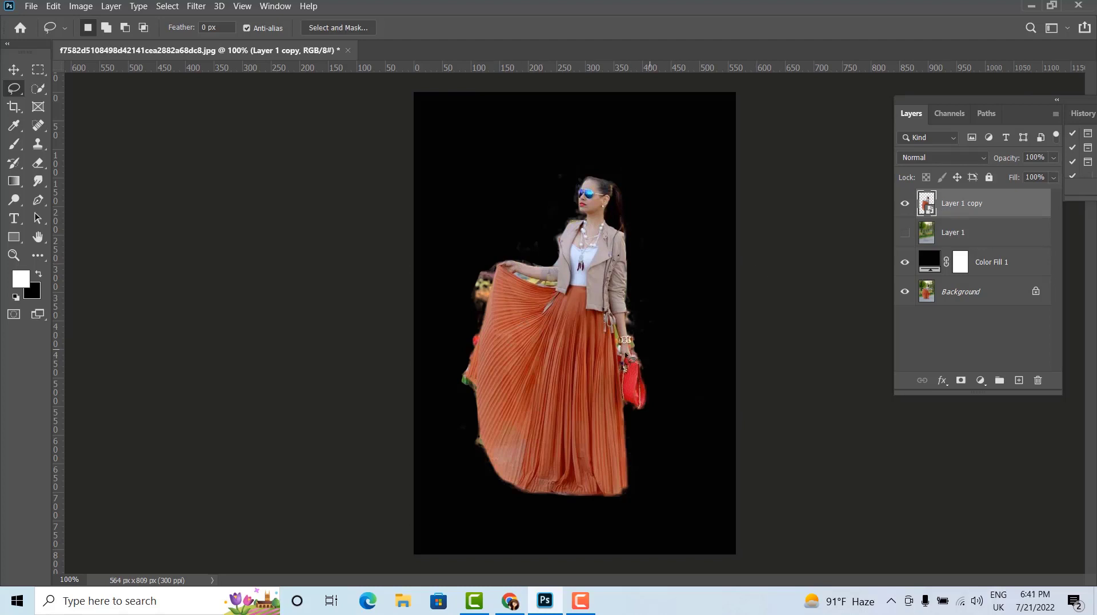
scroll(880, 233, "up", 2)
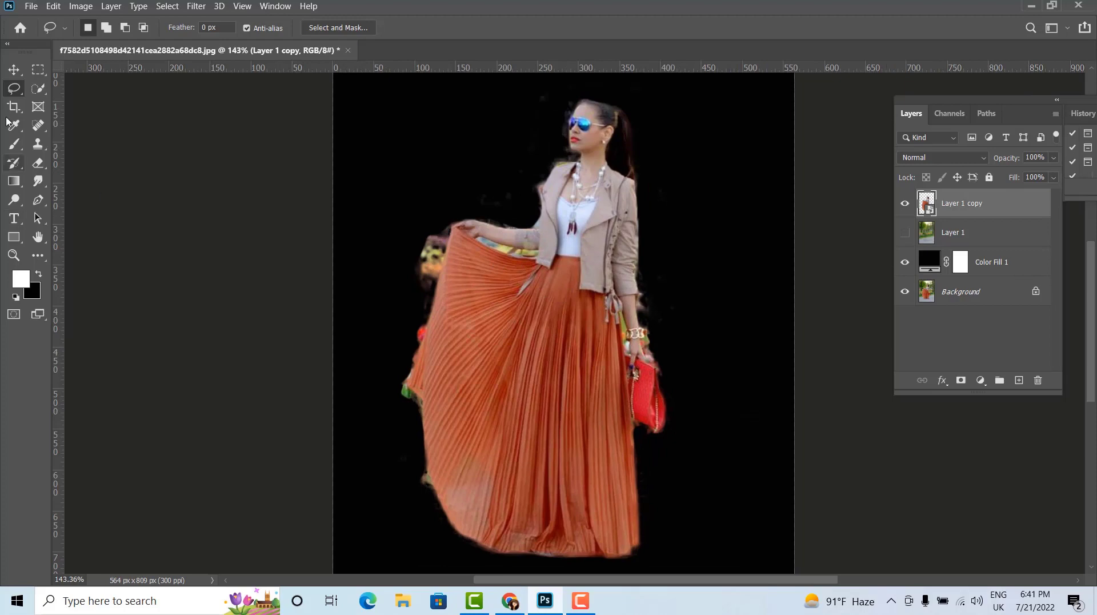
Step: Choose the Brush tool and rasterize the Layer 1 copy smart object
left_click(14, 144)
left_click(74, 144)
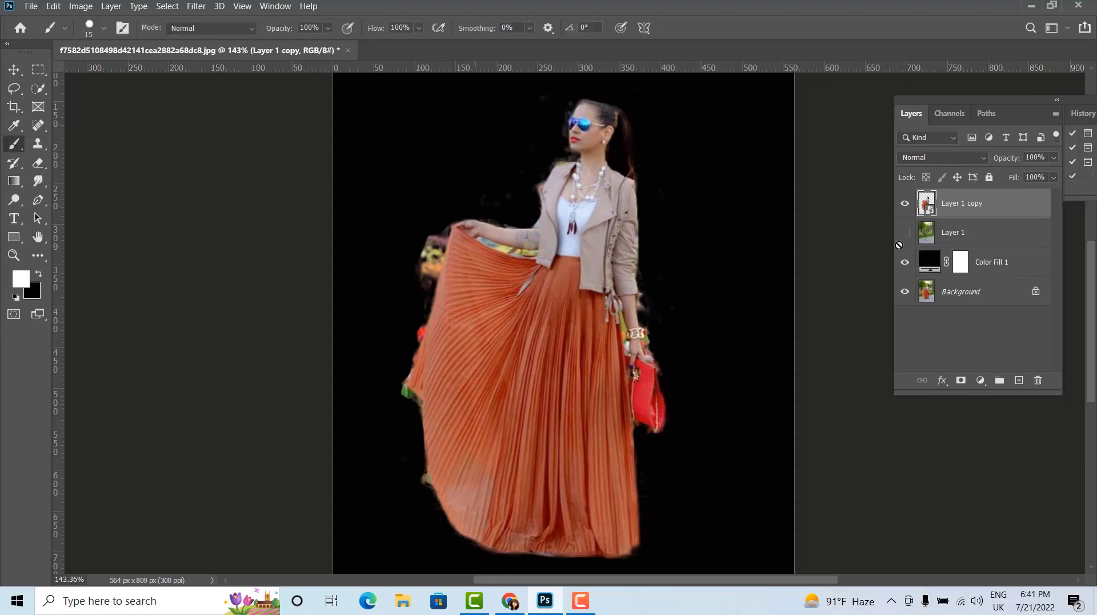
right_click(974, 200)
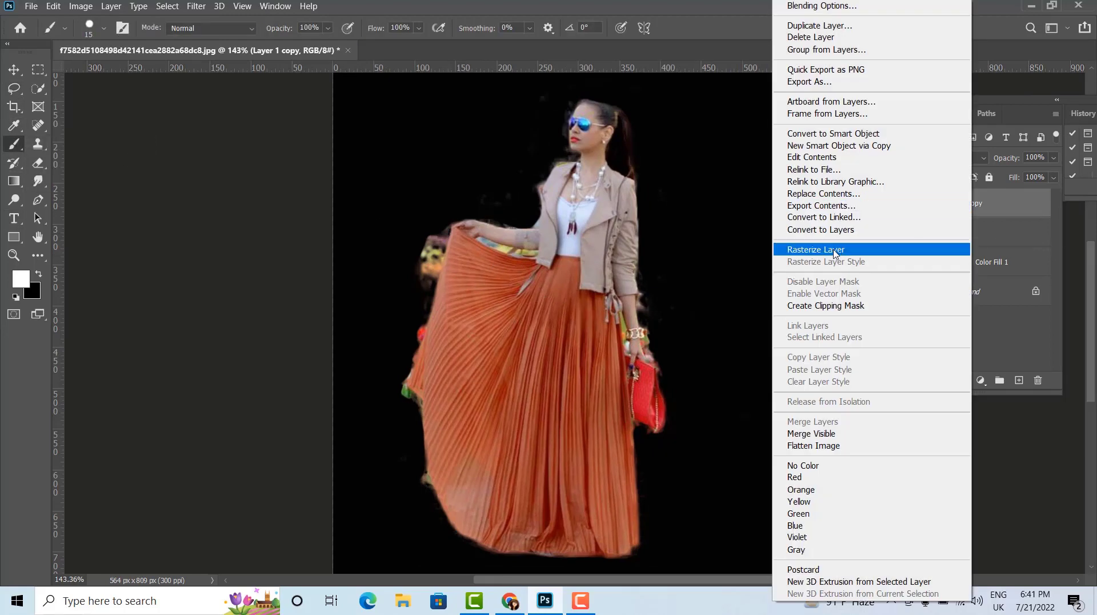
left_click(836, 251)
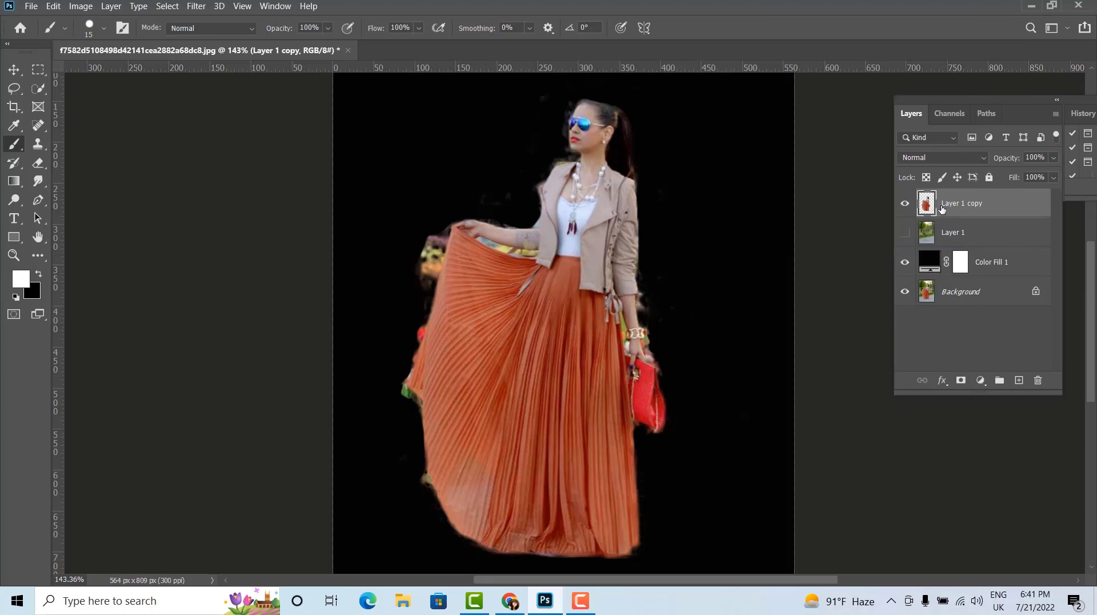
Step: Add a layer mask to Layer 1 copy and paint out the green fringe along the skirt's left edge
left_click(960, 380)
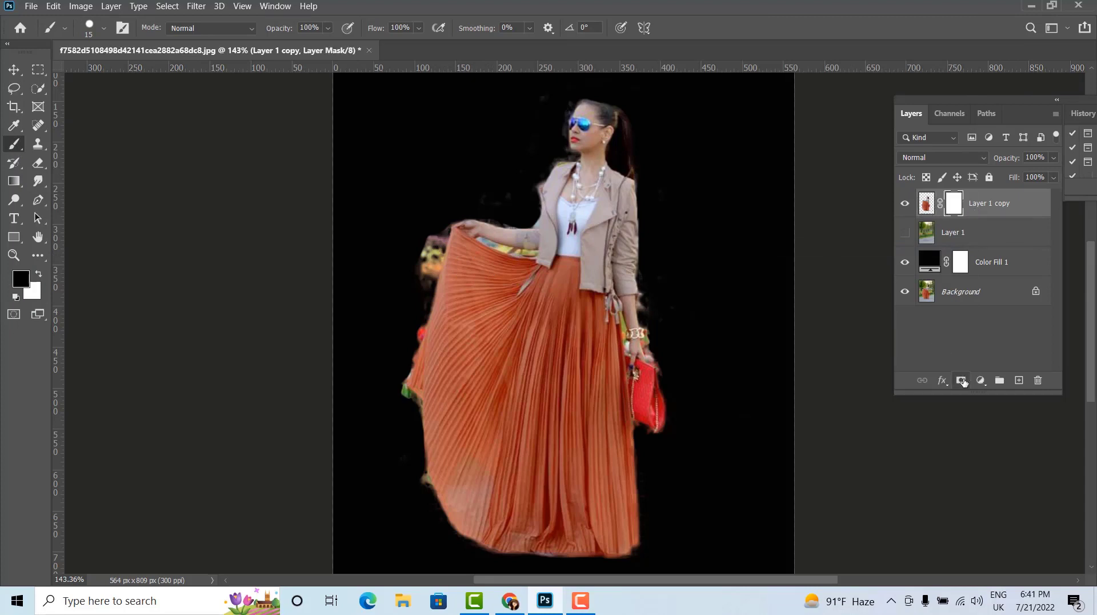
mouse_move(439, 243)
left_mouse_down()
mouse_move(425, 289)
mouse_move(420, 243)
mouse_move(439, 233)
mouse_move(429, 275)
mouse_move(441, 249)
left_mouse_up()
mouse_move(433, 279)
left_mouse_down()
mouse_move(407, 392)
mouse_move(405, 375)
left_mouse_up()
left_click_drag(413, 325, 412, 401)
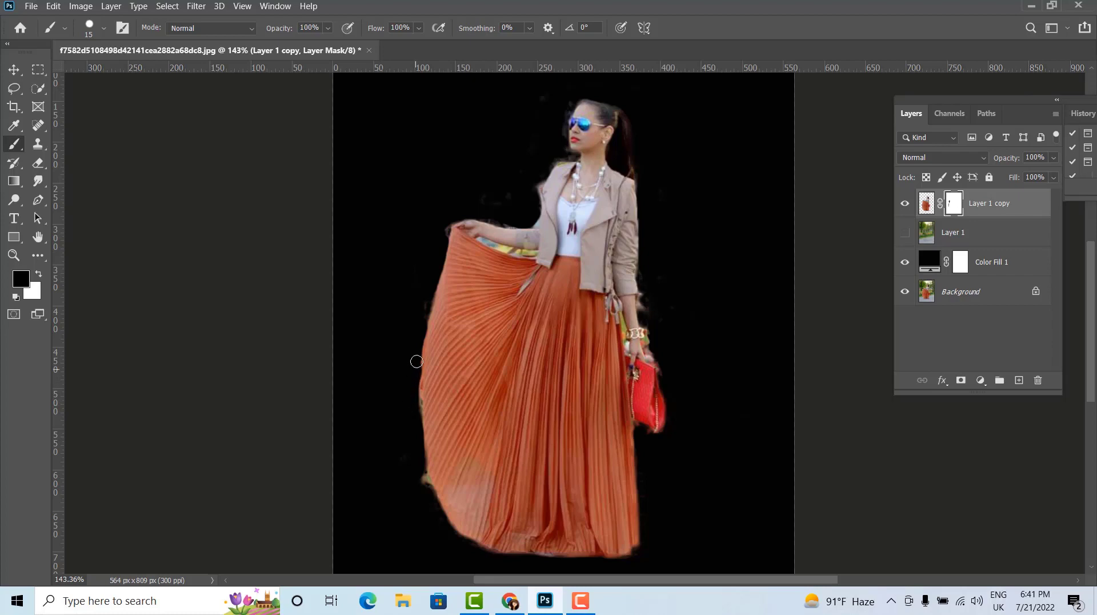
left_click_drag(417, 361, 420, 329)
Step: Mask the fringe at the skirt's lower left and the arm edge, then show Layer 1 again
left_click_drag(419, 468, 426, 488)
mouse_move(646, 297)
left_mouse_down()
mouse_move(648, 347)
mouse_move(661, 350)
left_mouse_up()
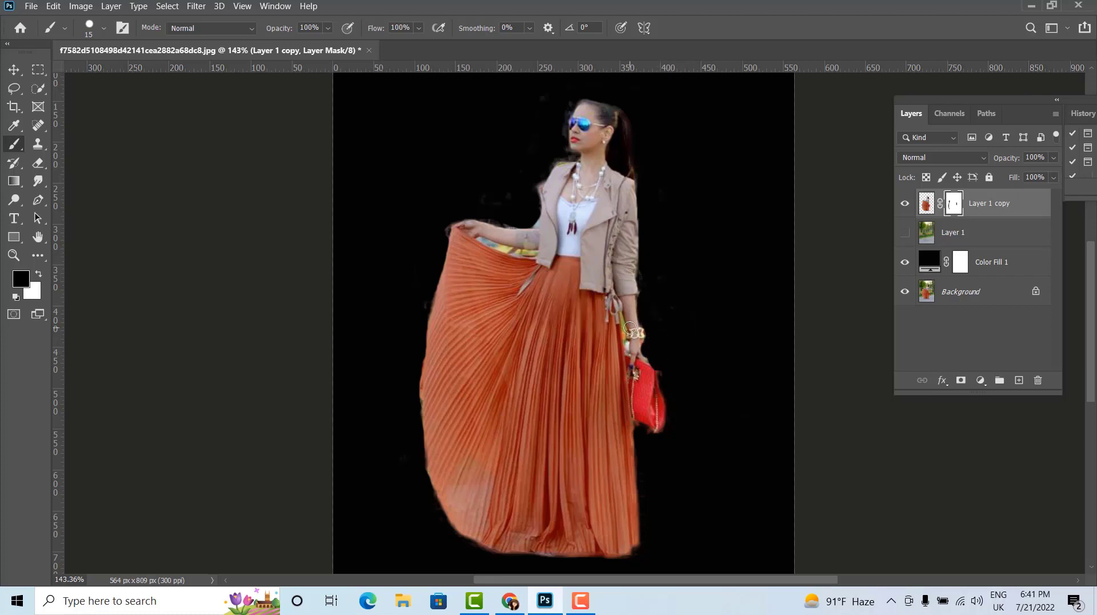
left_click(905, 233)
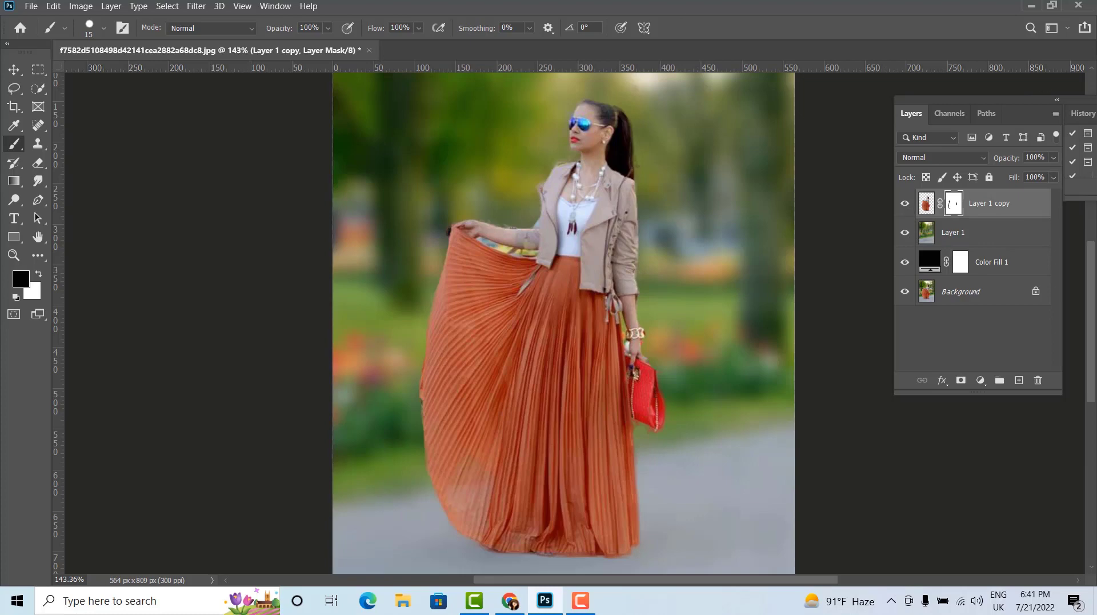
left_click(14, 69)
key("ctrl+1")
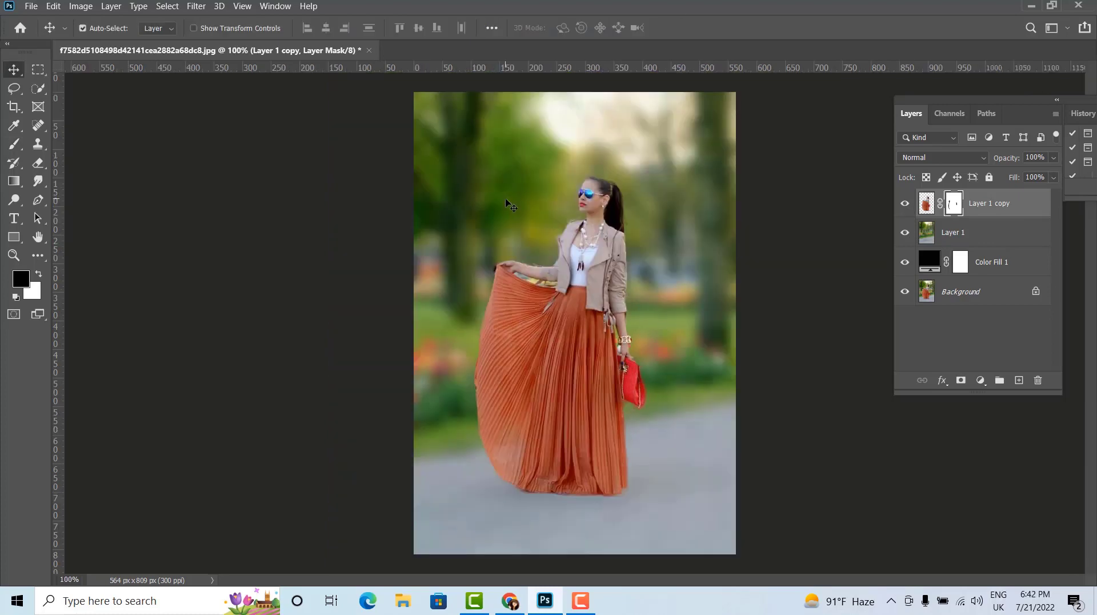